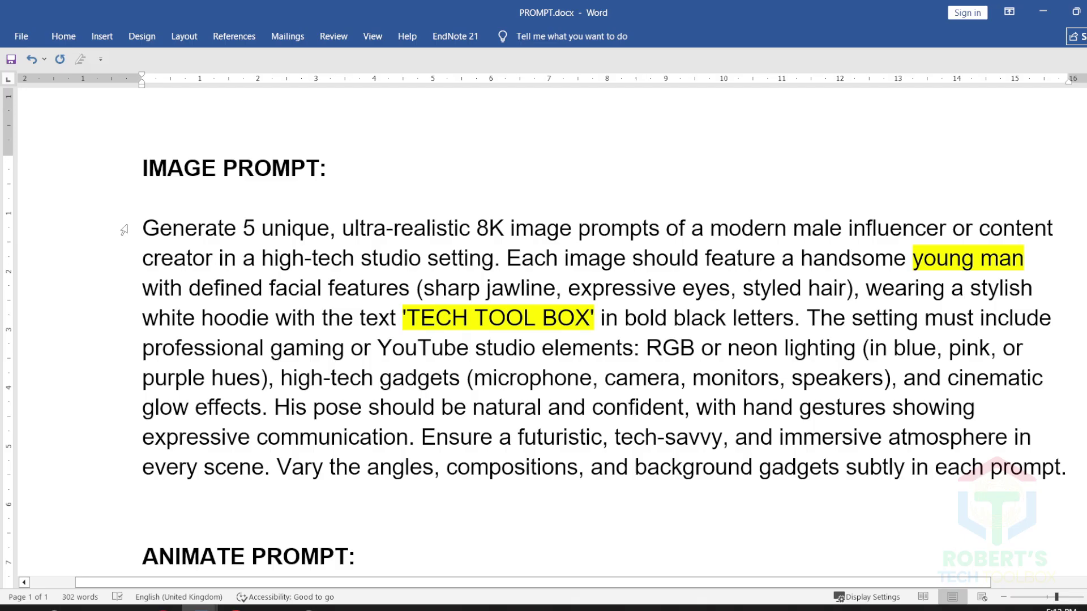
Select the full 117-word IMAGE PROMPT paragraph in PROMPT.docx
left_click_drag(124, 229, 1067, 470)
key("ctrl+c")
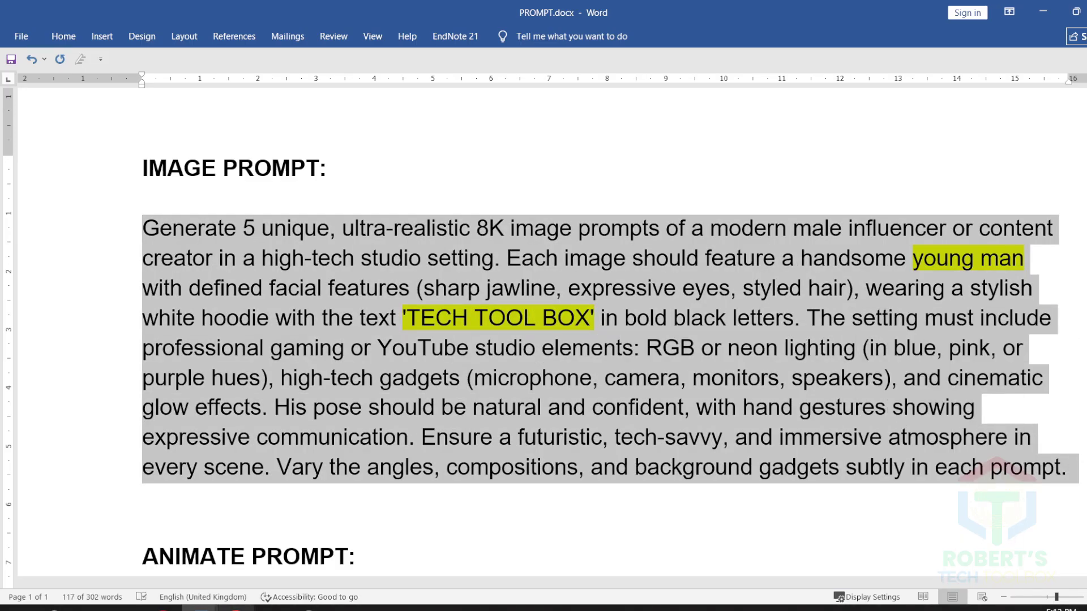
Paste the image prompt into ChatGPT, highlighting 'young man' and the TECH TOOL BOX hoodie, and send it
left_click(236, 608)
key("ctrl+v")
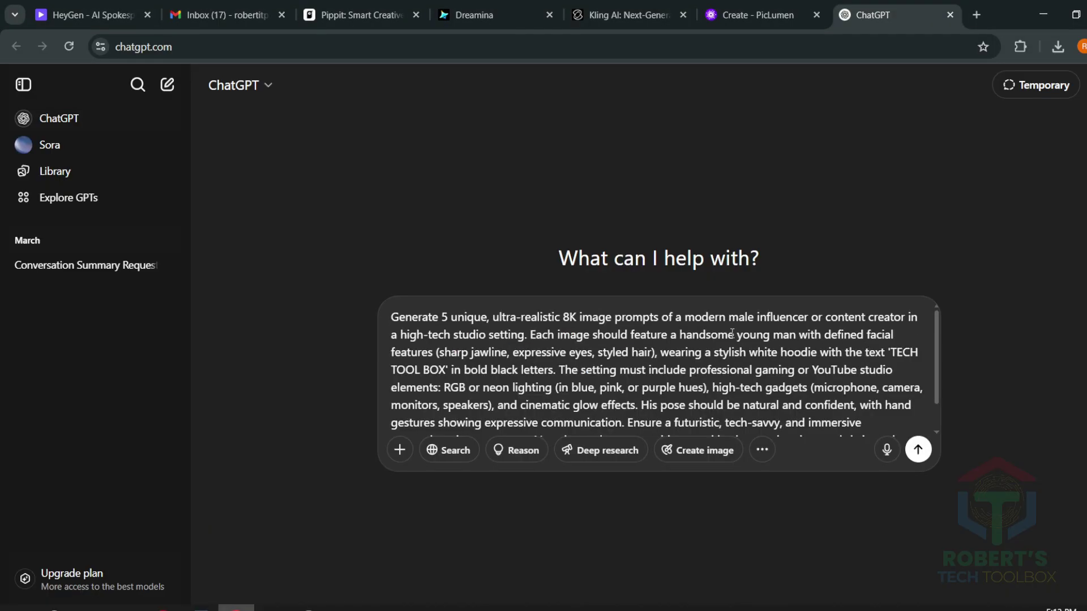
left_click_drag(736, 334, 770, 337)
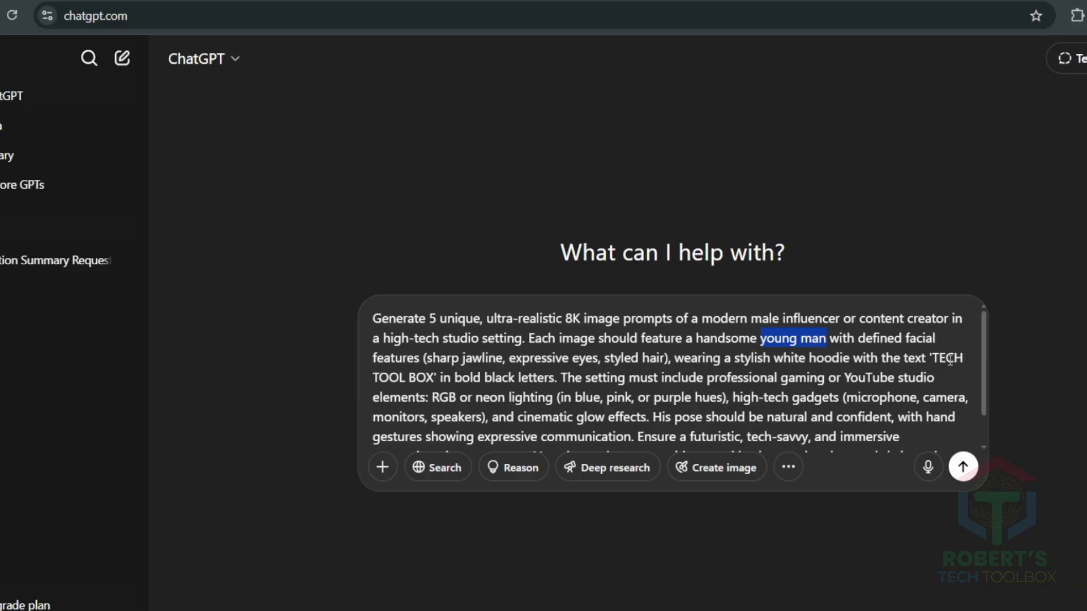
left_click_drag(936, 358, 430, 379)
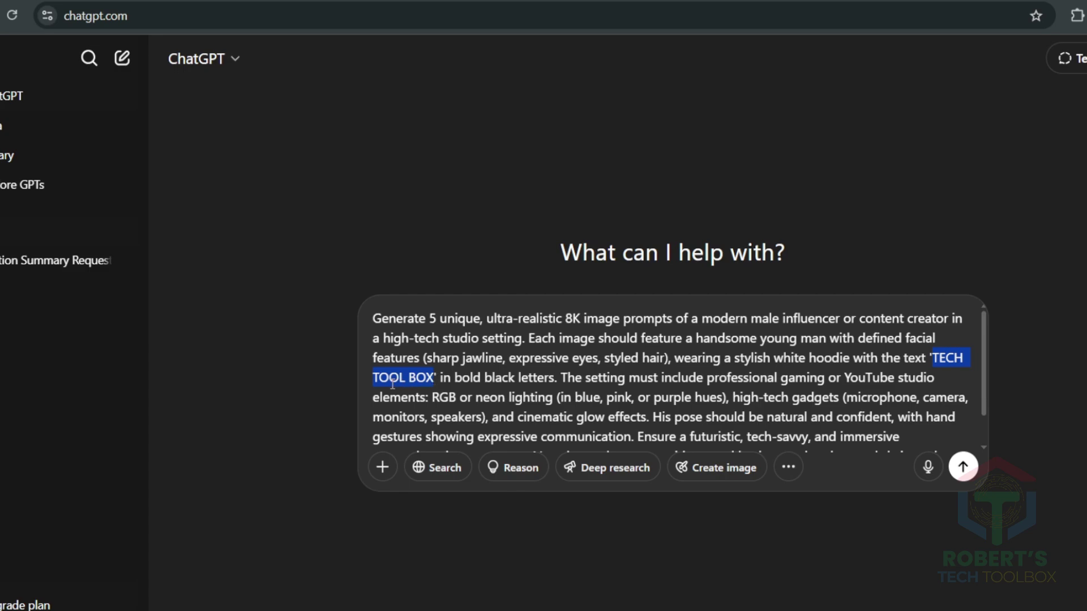
left_click(962, 469)
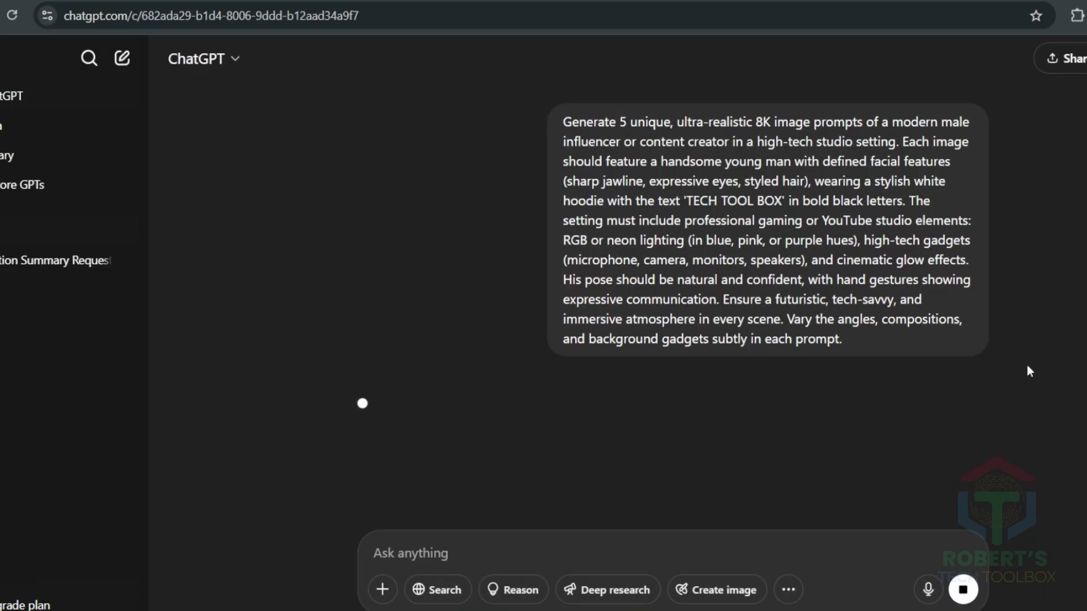
Scroll through ChatGPT's reply listing the five 8K studio scene prompts
scroll(923, 300, "down", 3)
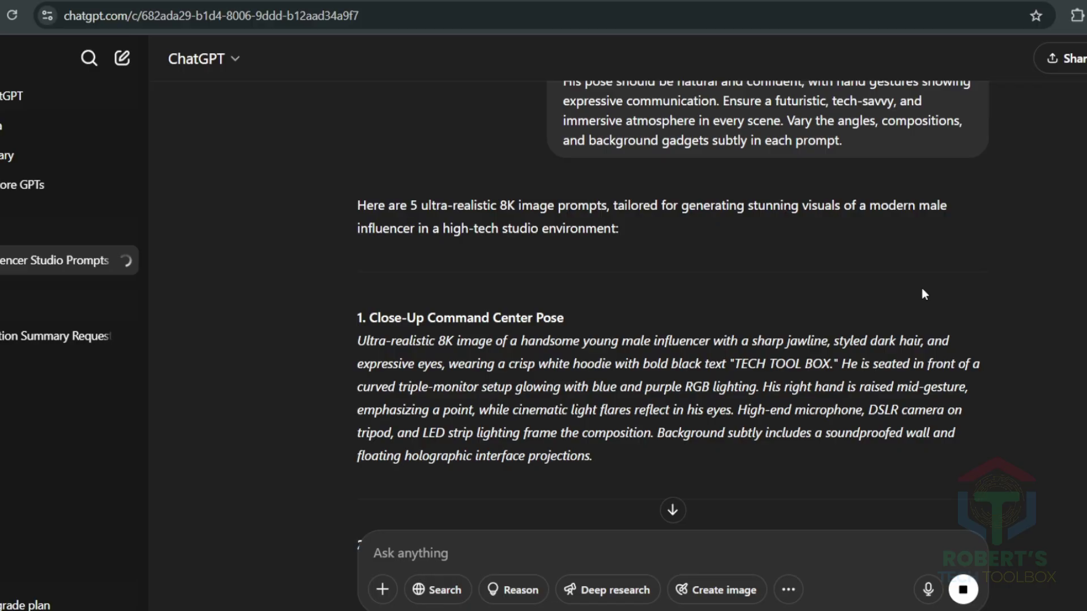
scroll(919, 286, "down", 4)
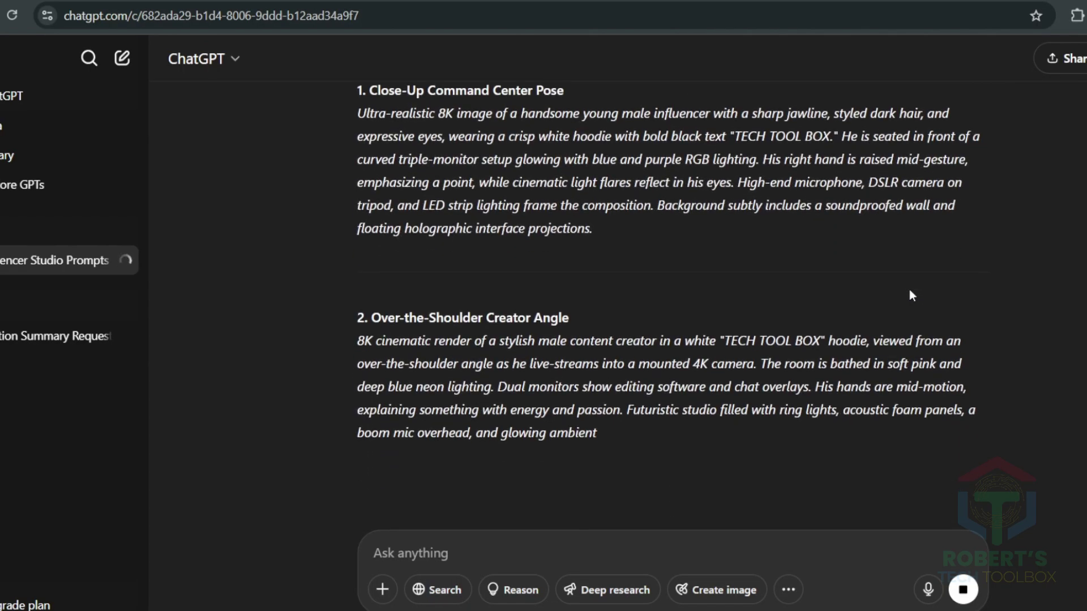
scroll(911, 292, "down", 3)
scroll(912, 286, "down", 3)
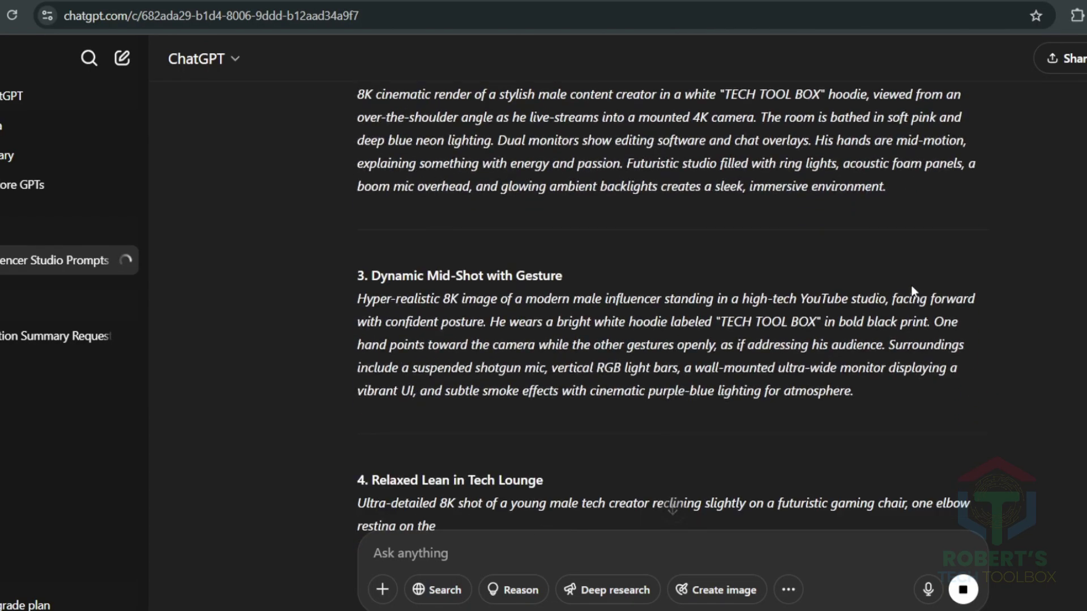
scroll(909, 284, "down", 3)
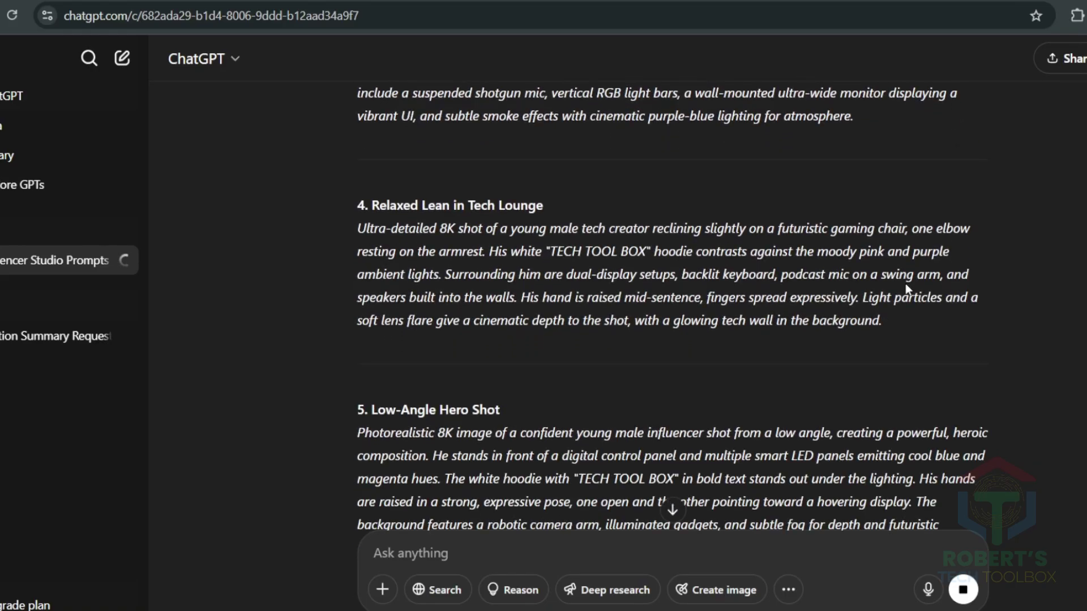
scroll(907, 284, "down", 2)
scroll(905, 284, "down", 3)
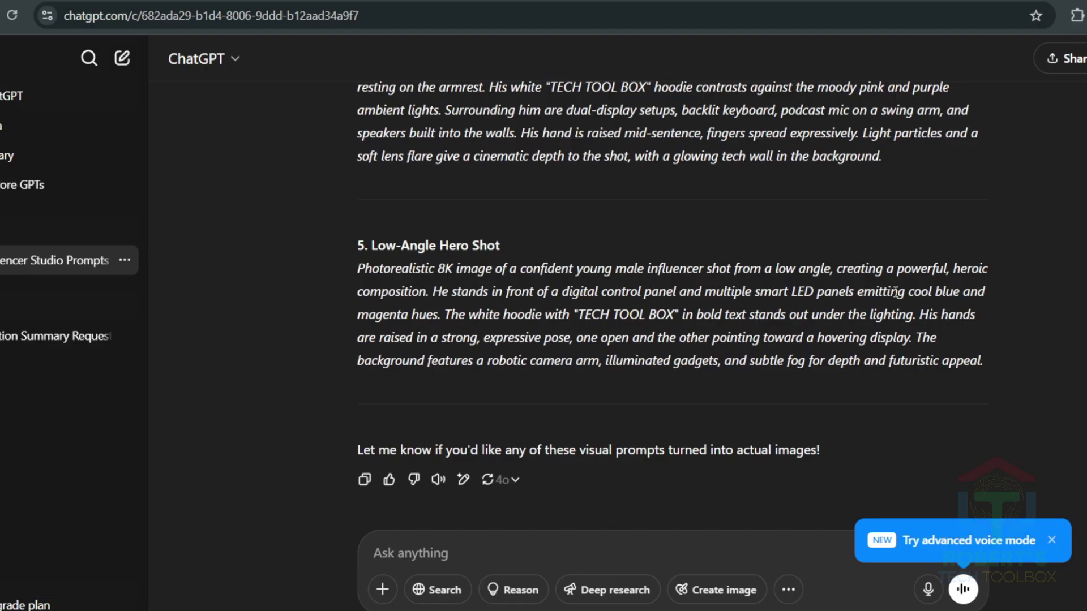
scroll(895, 292, "down", 1)
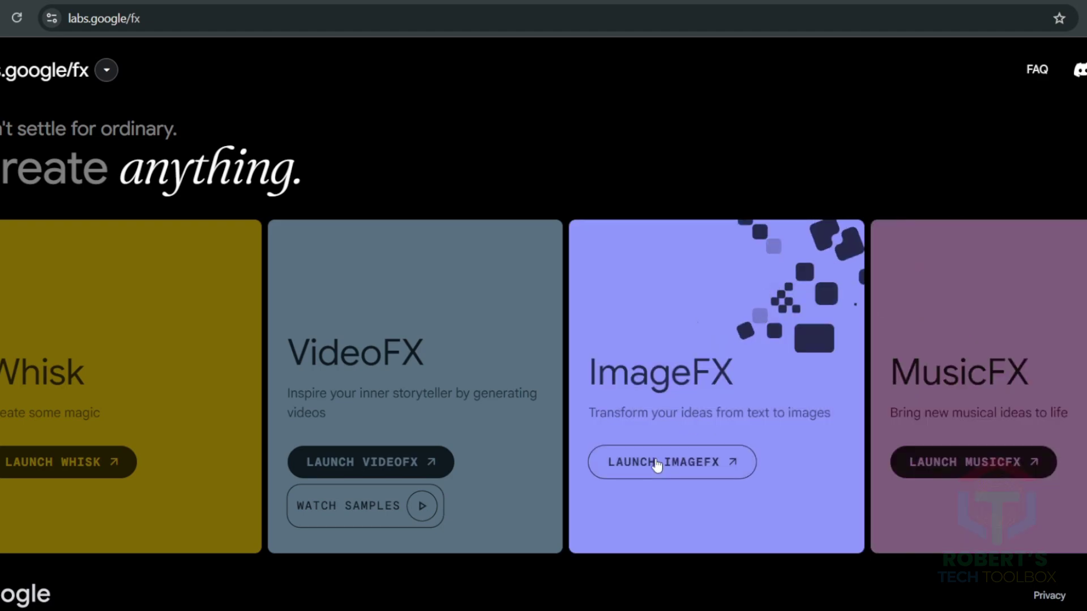
Launch ImageFX from the labs.google/fx page
left_click(657, 466)
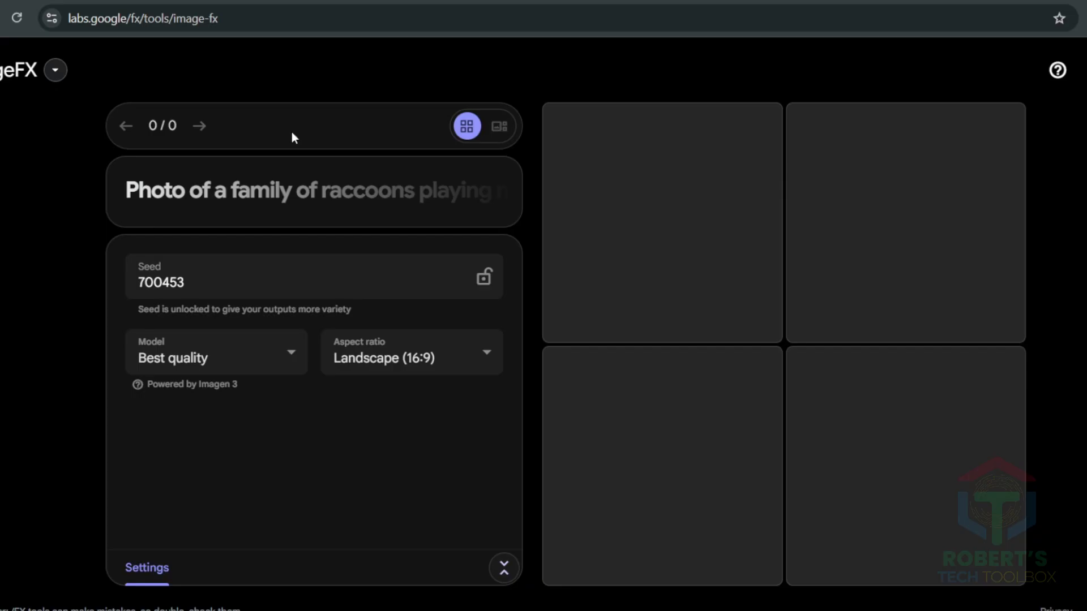
Copy the Close-Up Command Center Pose prompt from ChatGPT into the ImageFX prompt box
key("alt+Tab")
left_click_drag(354, 200, 635, 297)
key("ctrl+c")
key("alt+Tab")
left_click(207, 205)
key("ctrl+v")
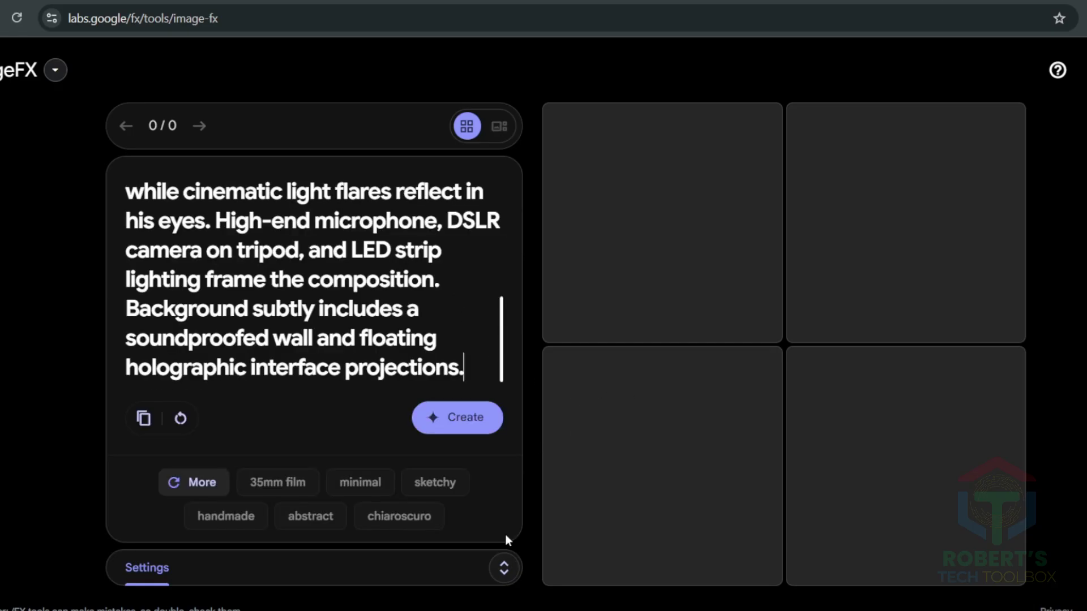
Set the image aspect ratio to Landscape (16:9)
left_click(504, 568)
left_click(428, 357)
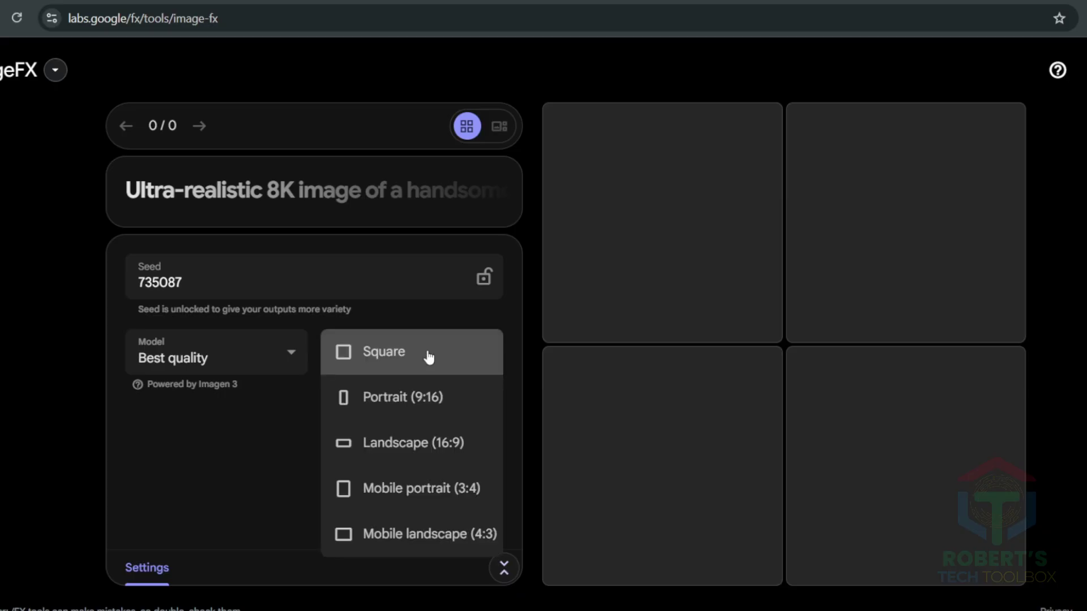
left_click(427, 357)
left_click(429, 358)
left_click(432, 436)
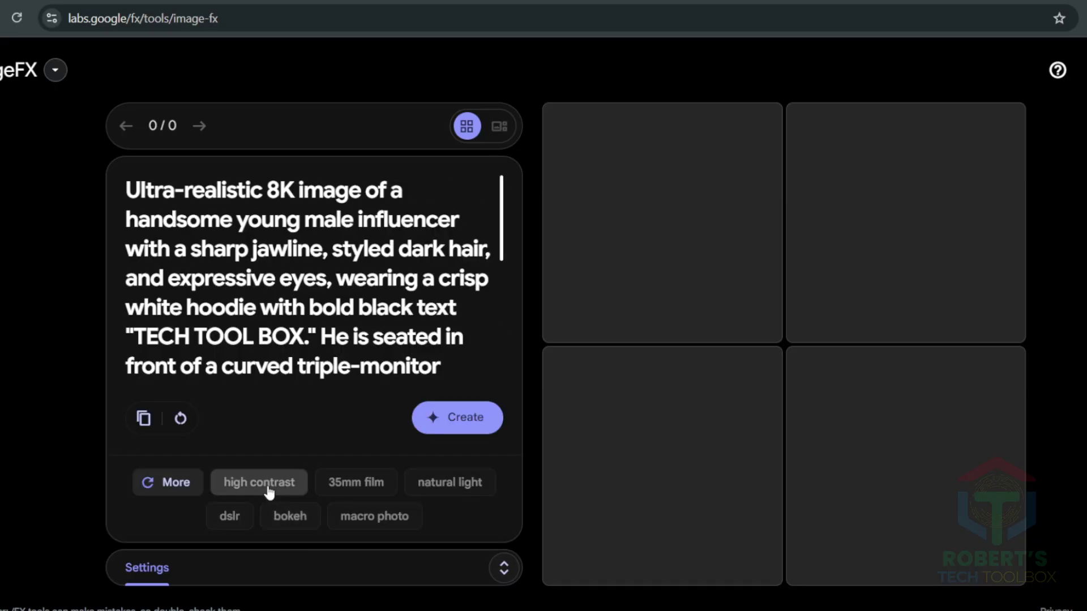
Add the 'high contrast' and 'realistic' style chips and create the images
left_click(270, 490)
left_click(165, 484)
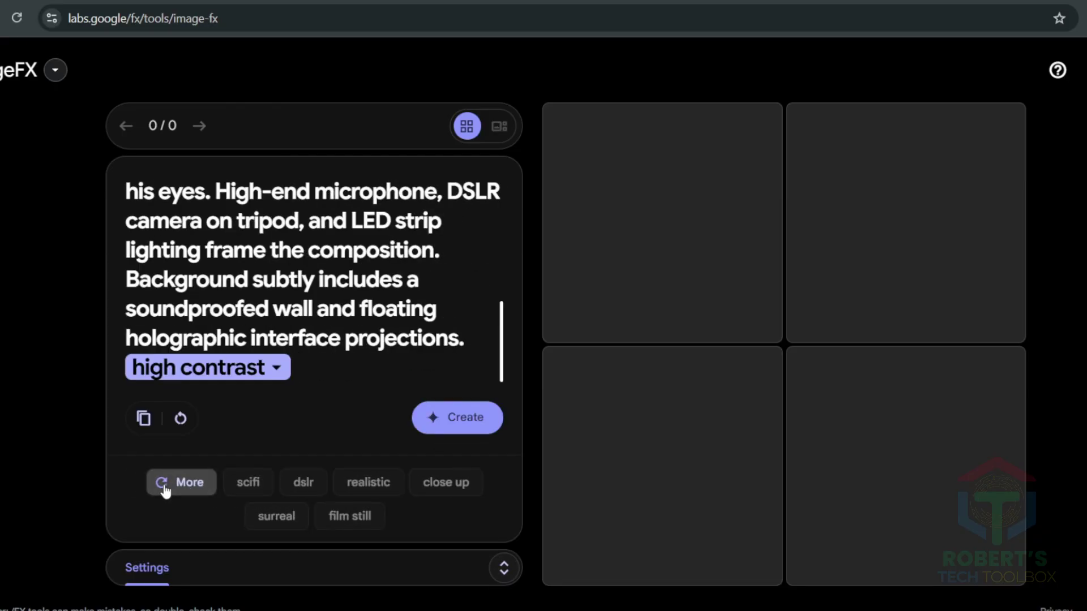
left_click(358, 486)
left_click(174, 484)
left_click(474, 432)
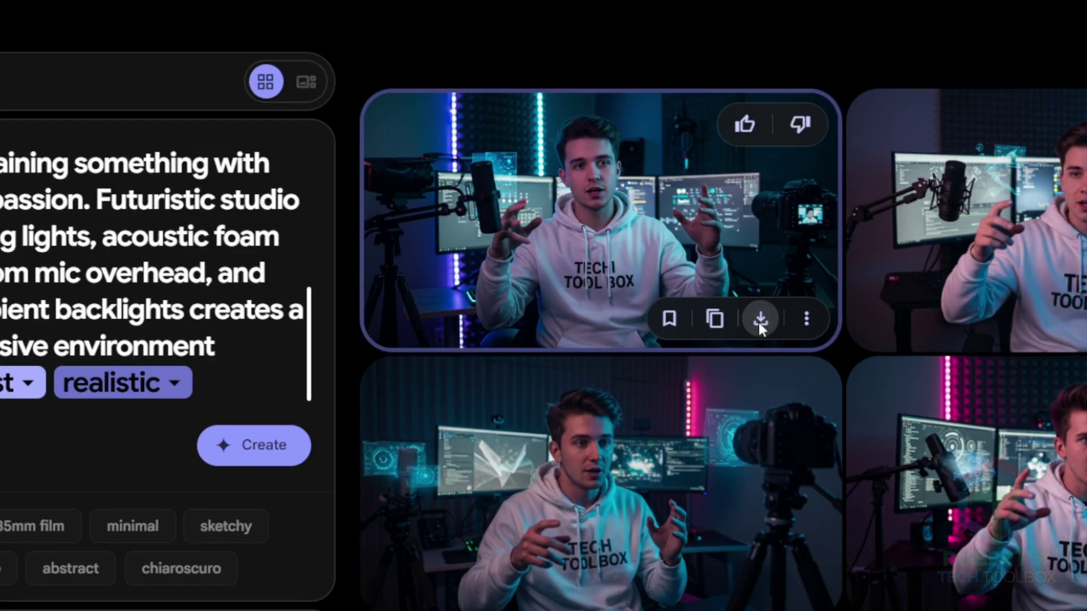
Download the first generated image and lock the seed in the settings
left_click(759, 322)
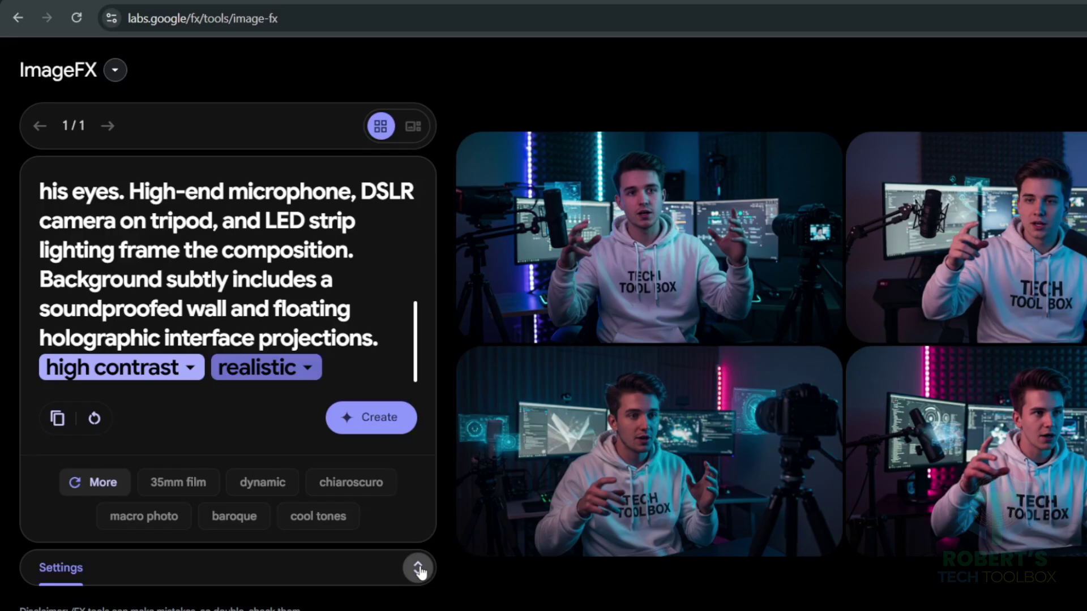
left_click(418, 568)
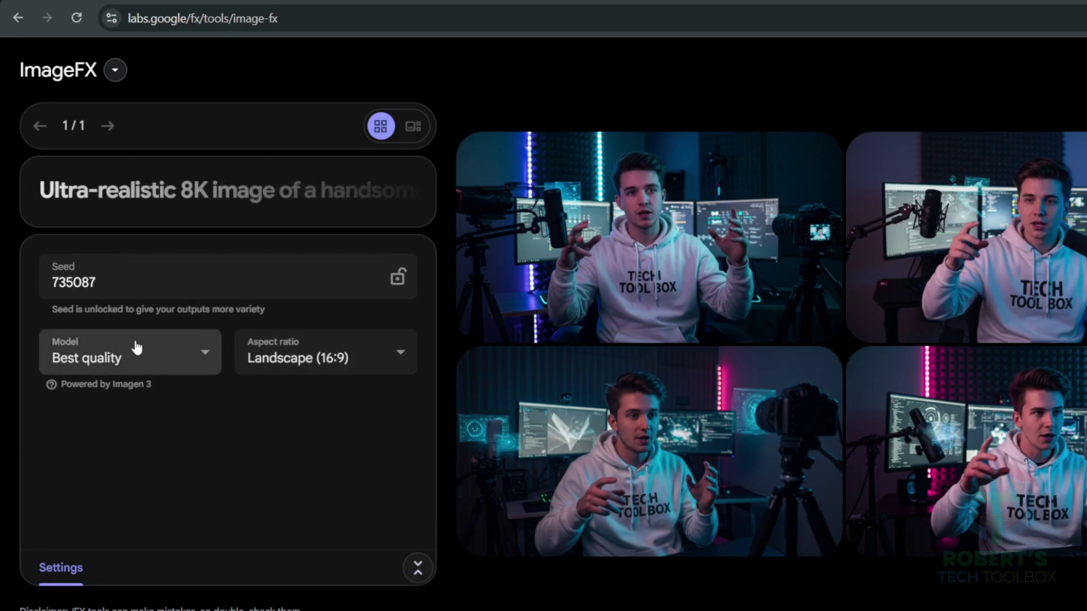
left_click(397, 277)
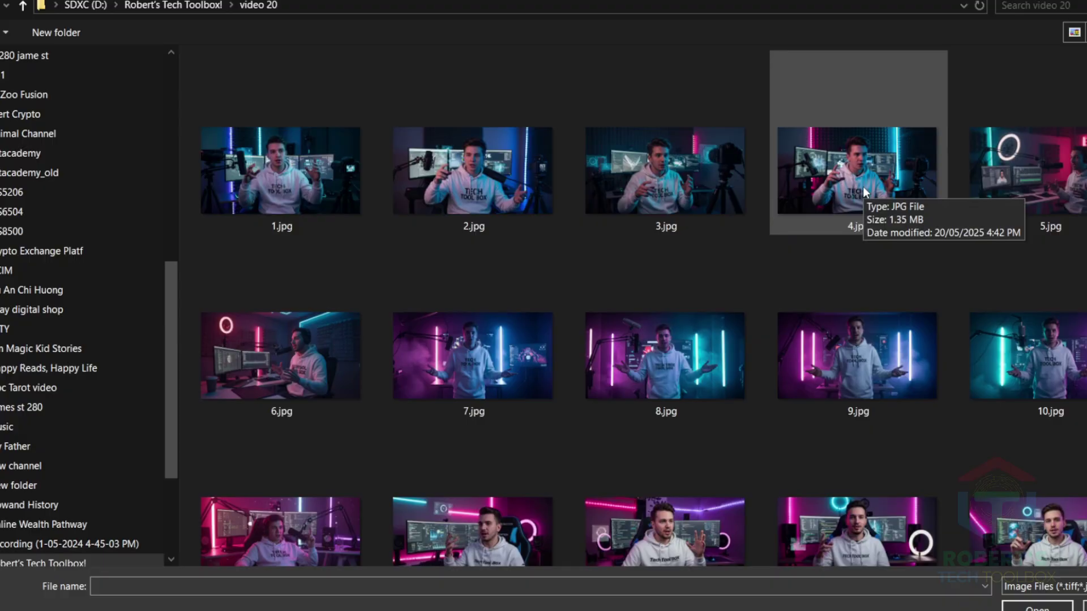
Load 4.jpg as the original and the piclumen image as target face, then swap
left_click(864, 191)
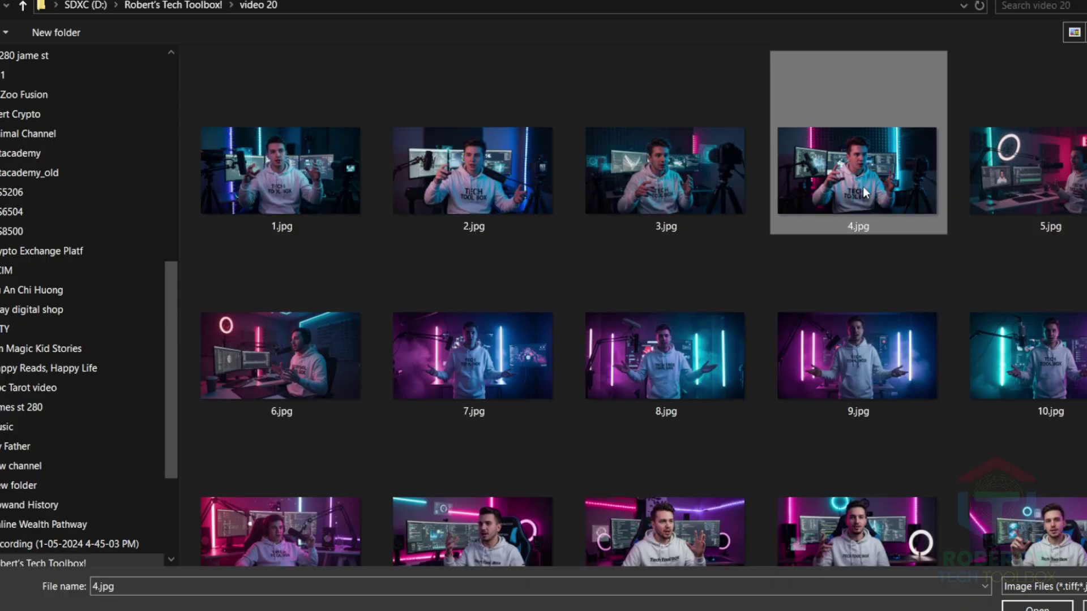
double_click(863, 191)
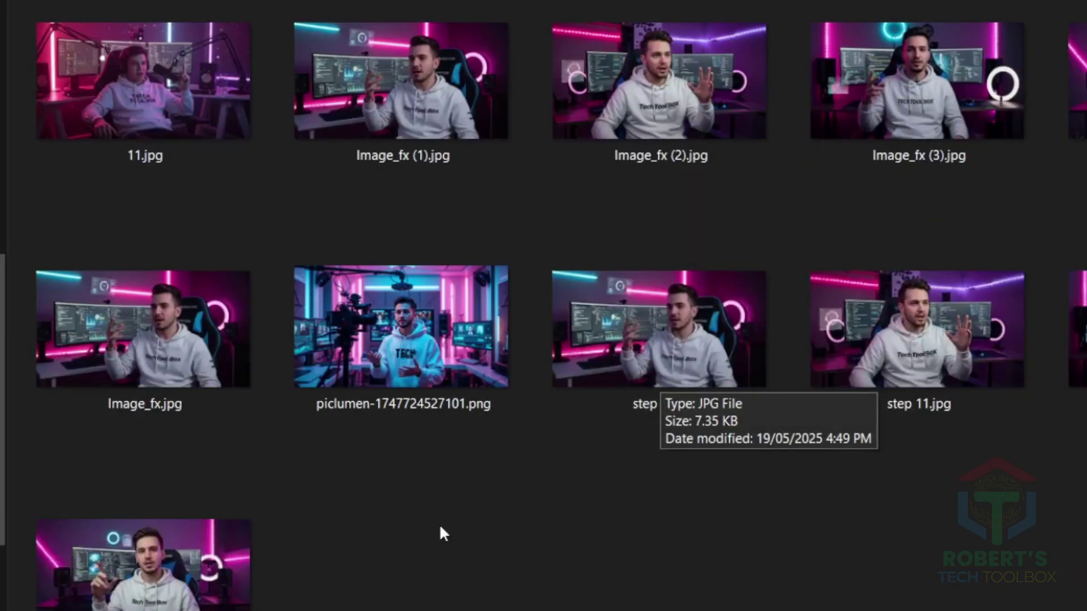
scroll(453, 526, "up", 5)
scroll(430, 487, "down", 4)
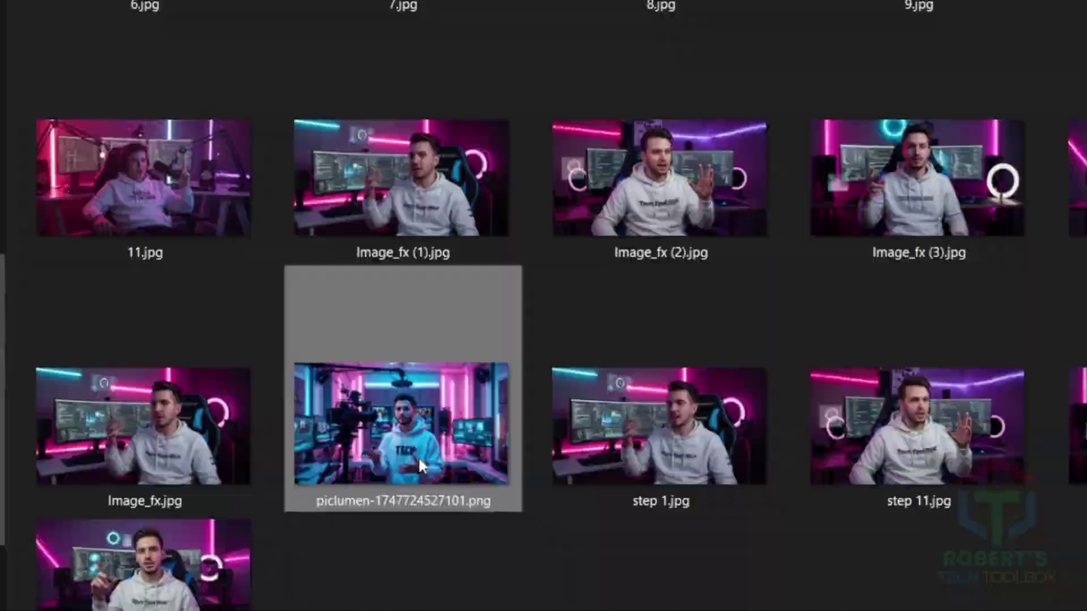
double_click(419, 457)
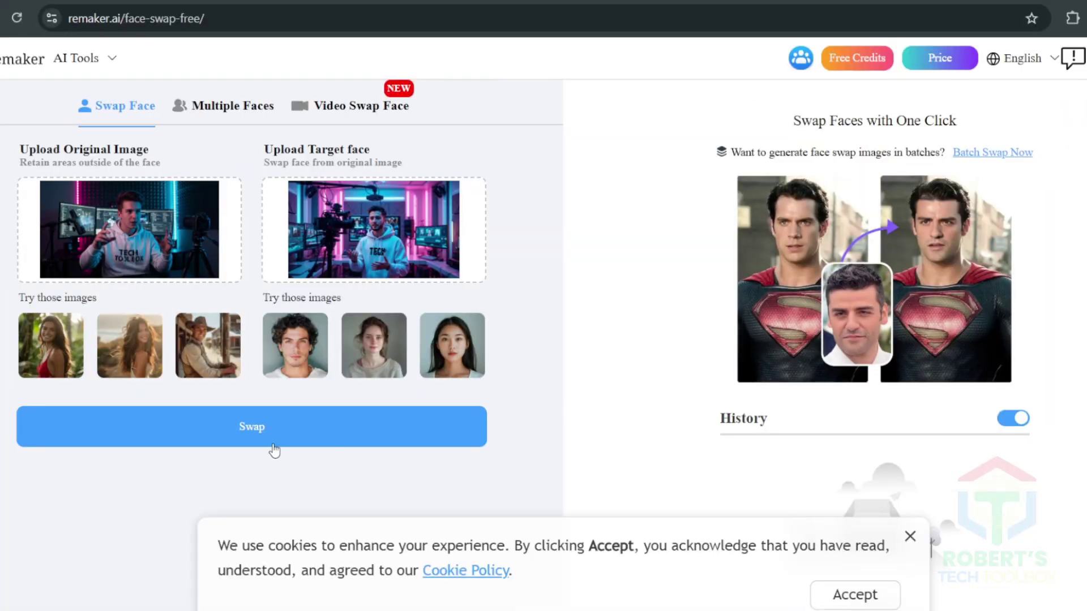
left_click(274, 451)
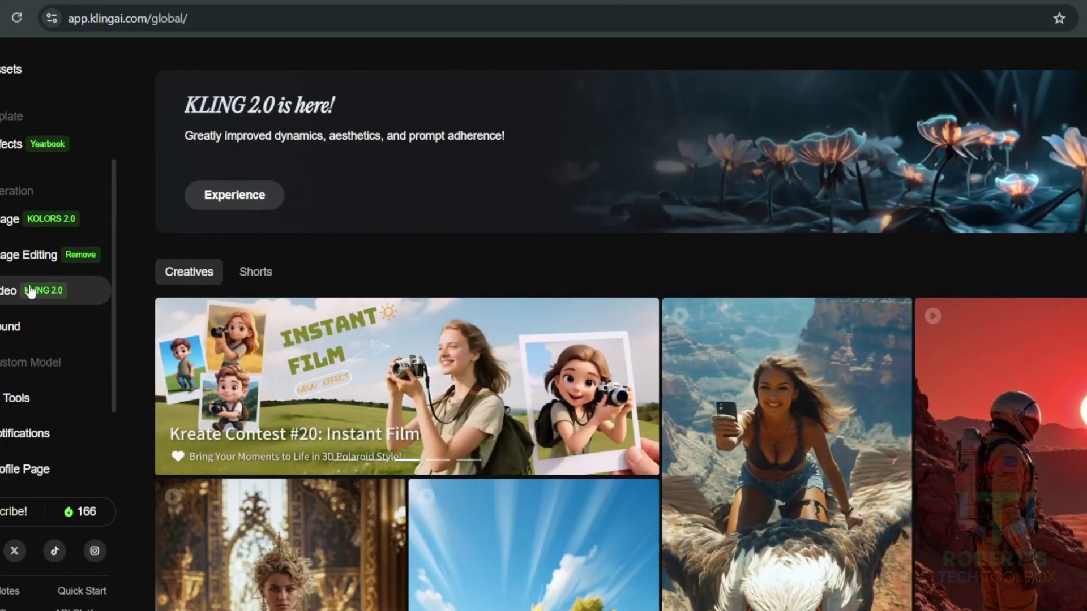
Generate a 5-second talking video in Image to Video using step 11.jpg as start frame
left_click(31, 292)
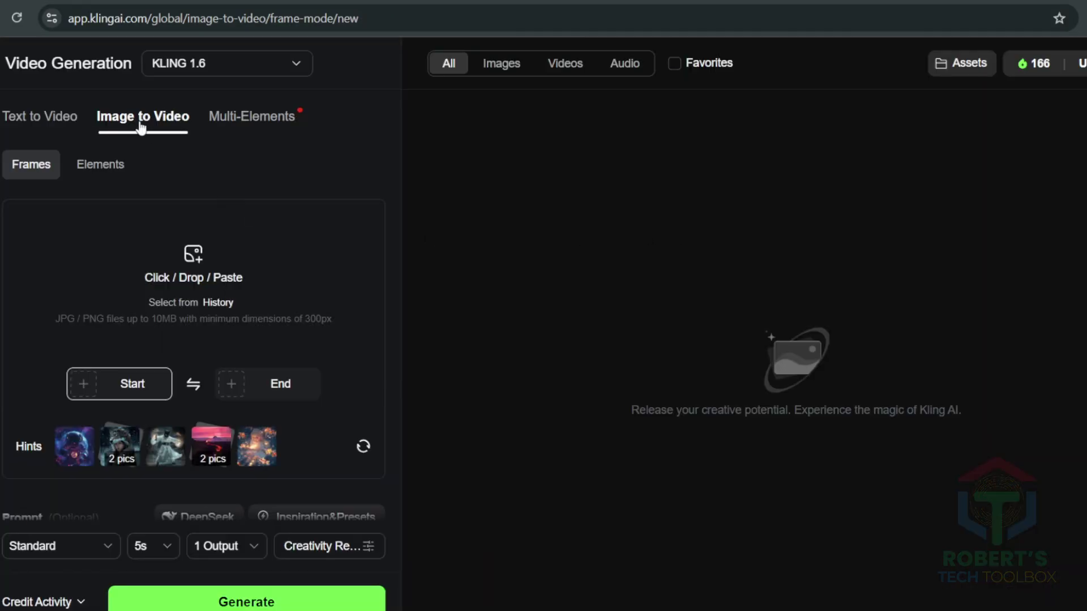
left_click(194, 258)
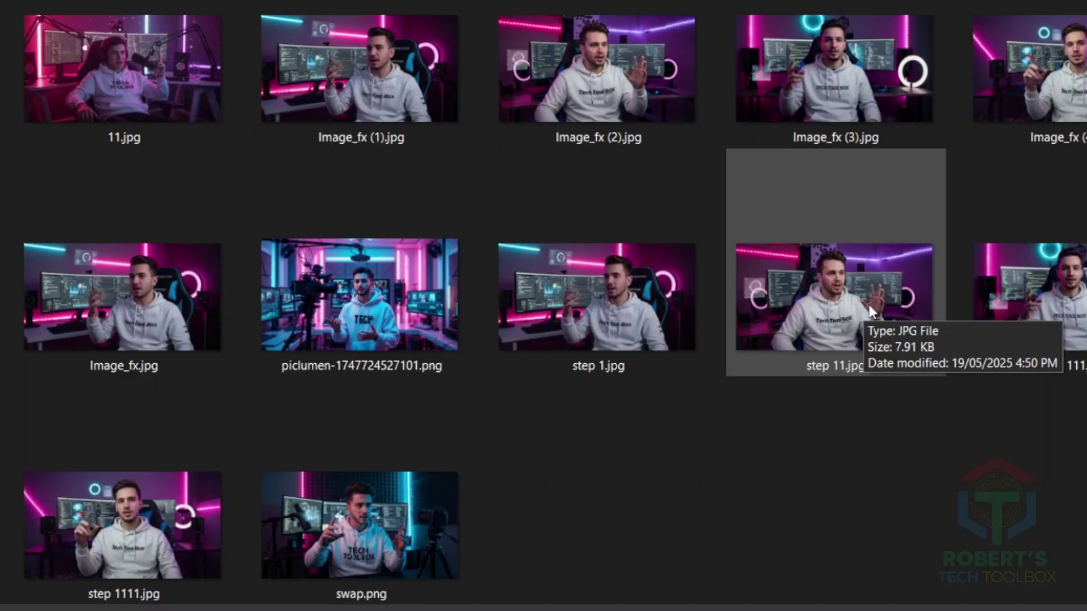
double_click(837, 283)
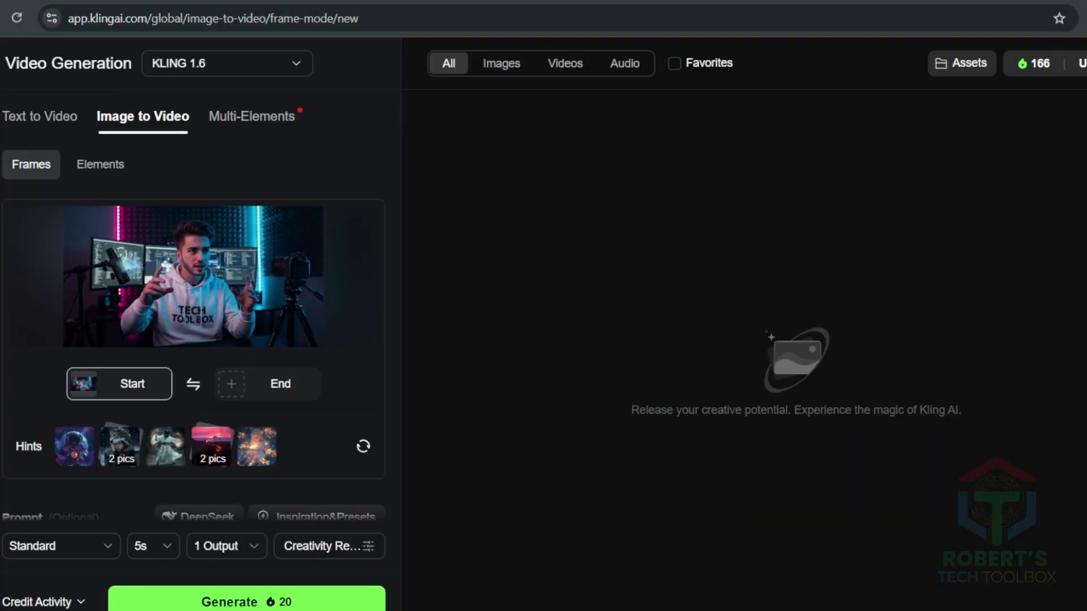
scroll(192, 340, "down", 3)
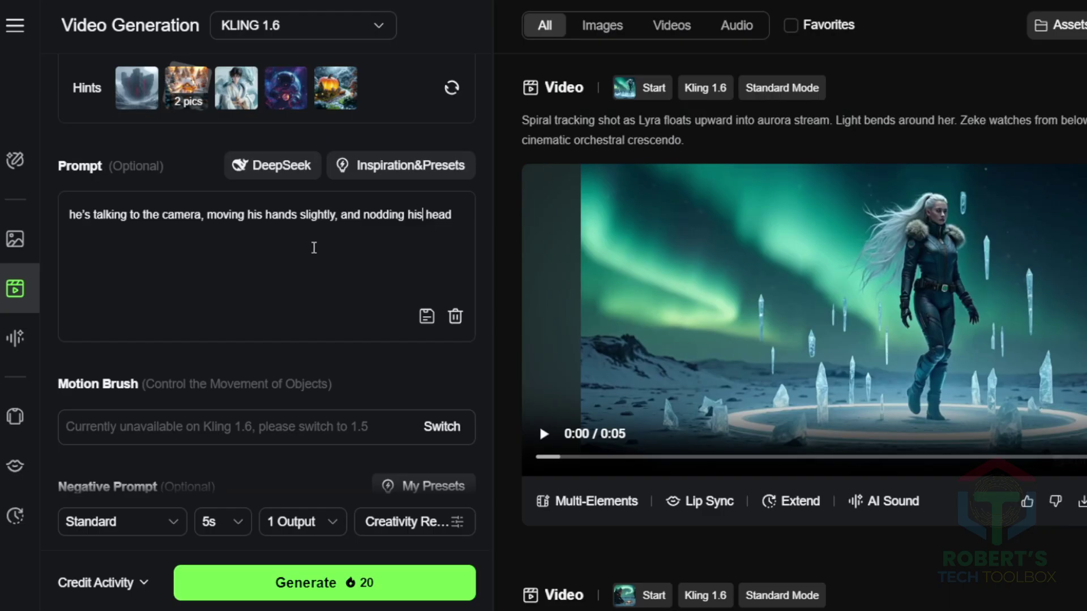
scroll(253, 274, "up", 3)
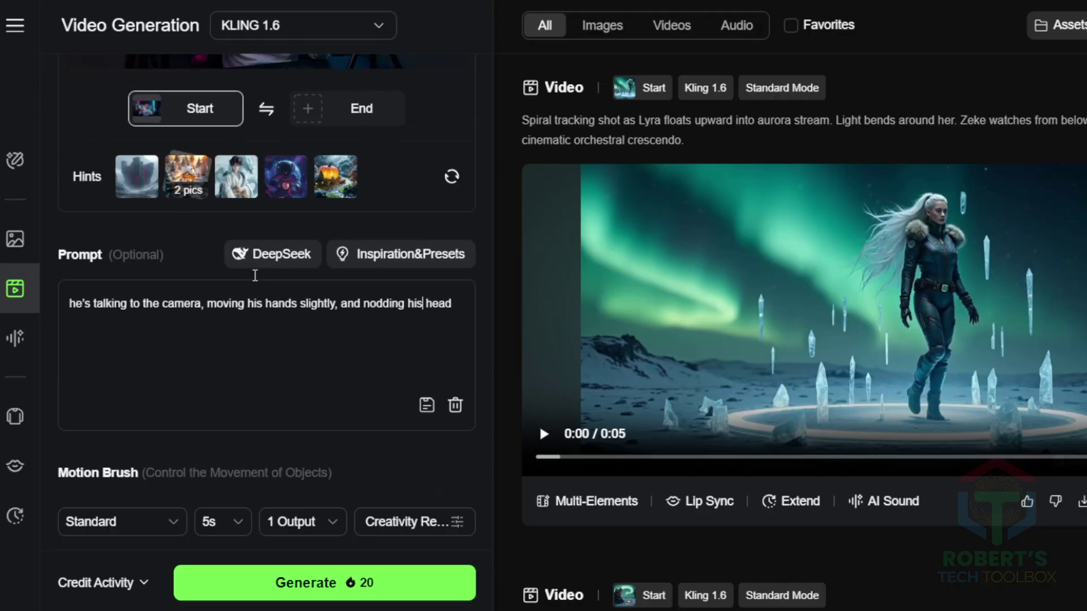
scroll(339, 329, "up", 3)
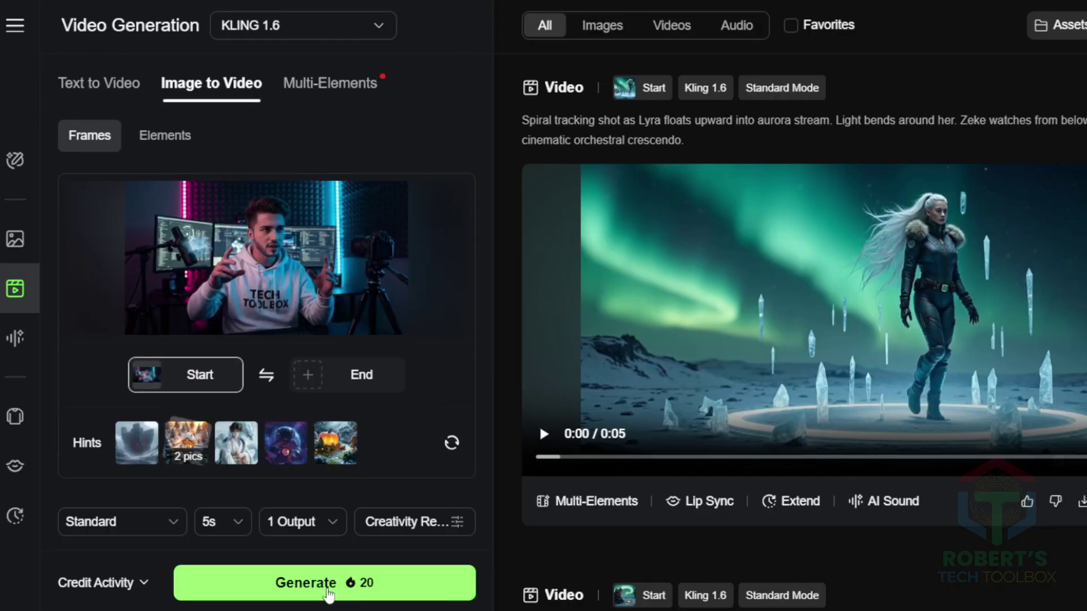
left_click(342, 590)
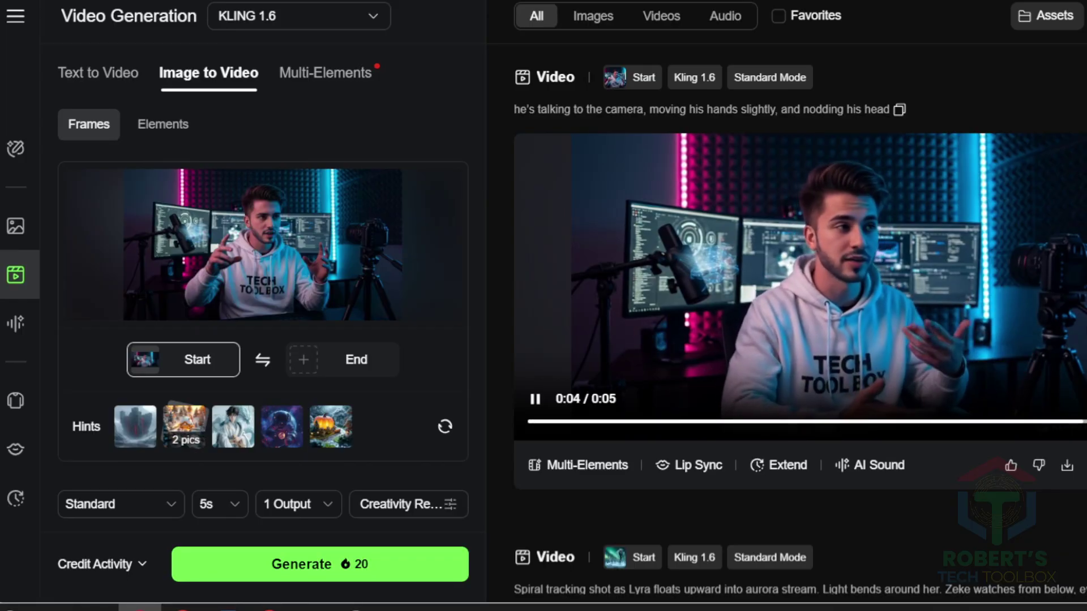
Download the 5-second talking clip and play its preview
left_click(1067, 465)
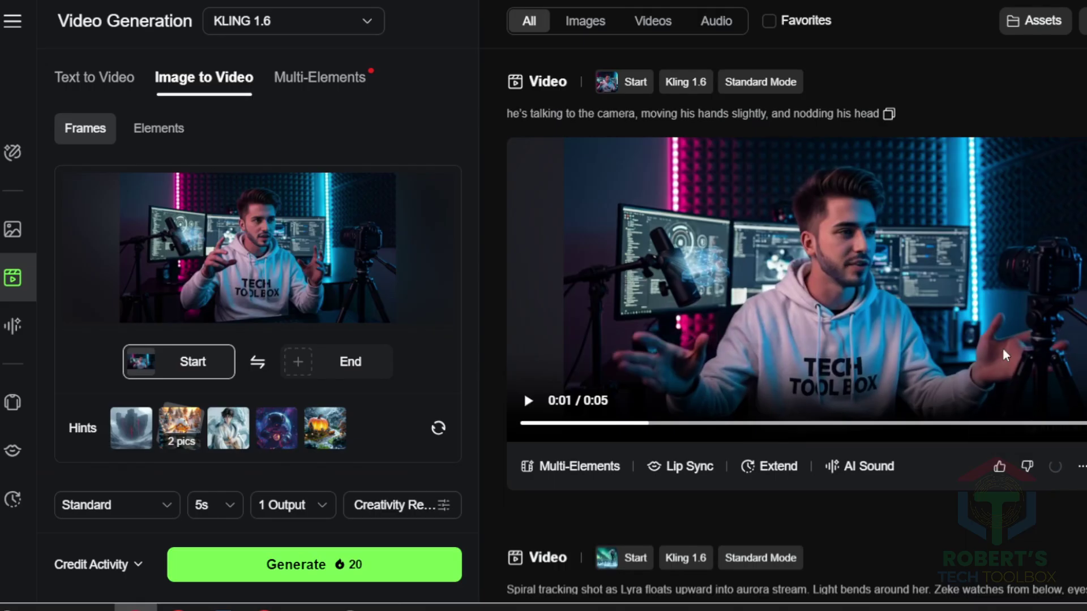
left_click(950, 263)
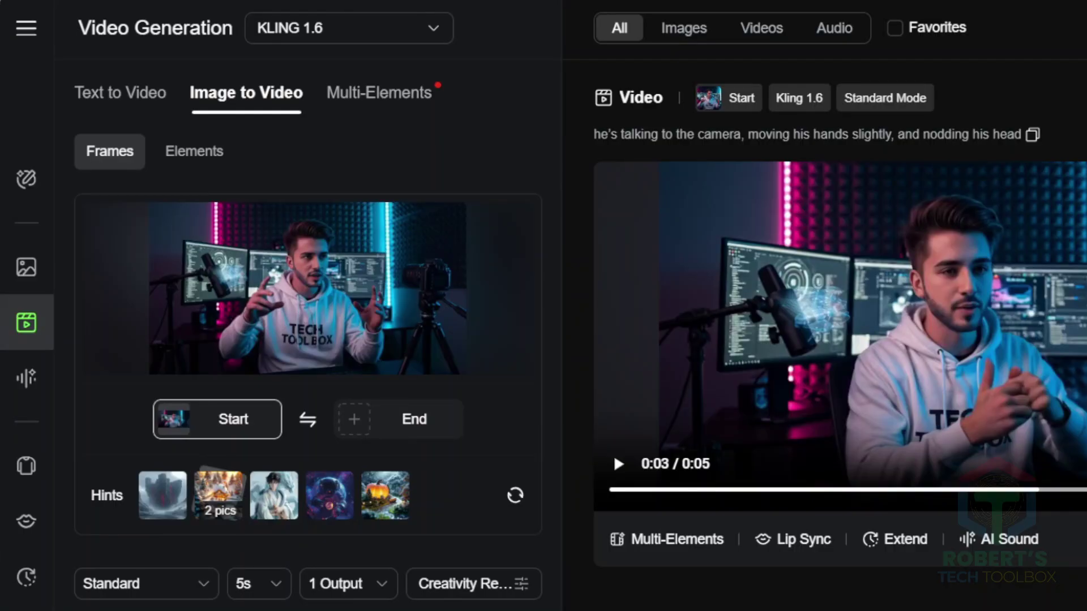
Open Lip Sync for the clip and paste the tutorial script as speech text
left_click(779, 539)
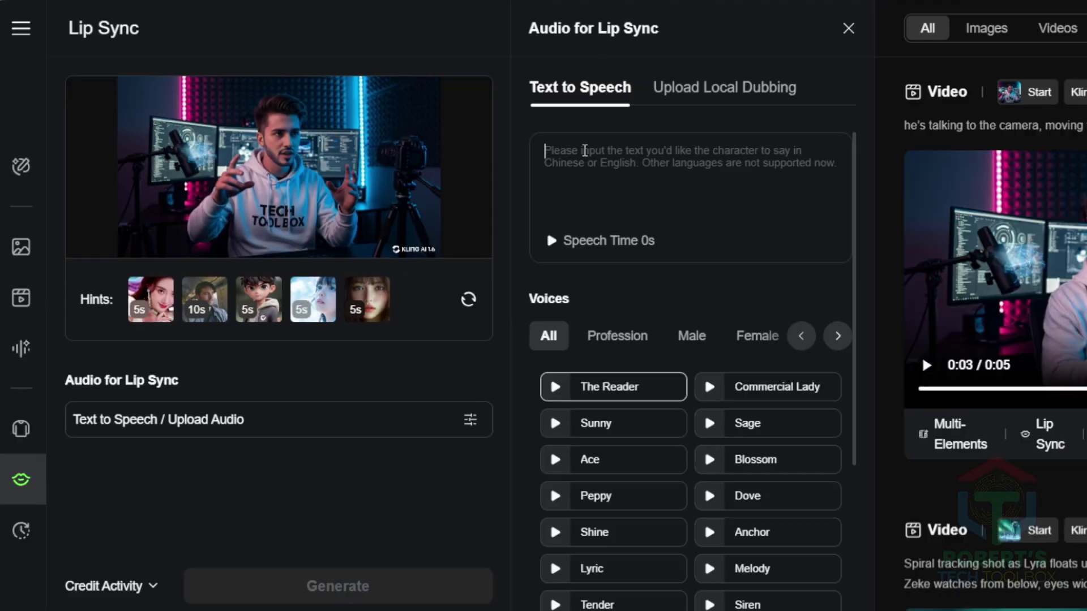
right_click(637, 164)
left_click(665, 345)
Audition male voices and 1.1x/1x speech rates, then switch to uploading a local dubbing file
left_click(692, 336)
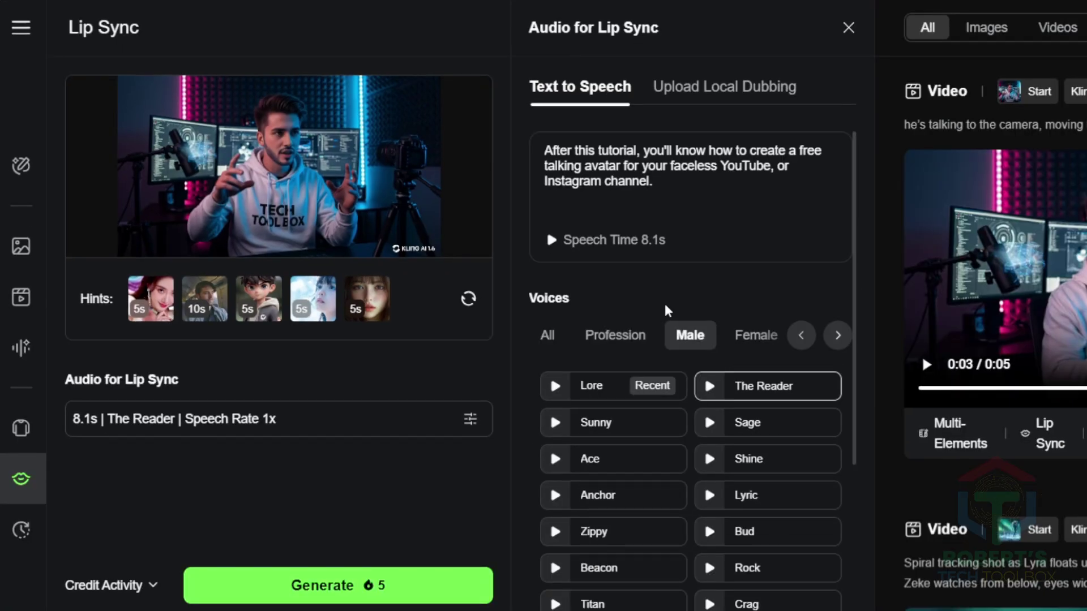
left_click(590, 459)
left_click(597, 496)
scroll(623, 453, "down", 3)
left_click(593, 422)
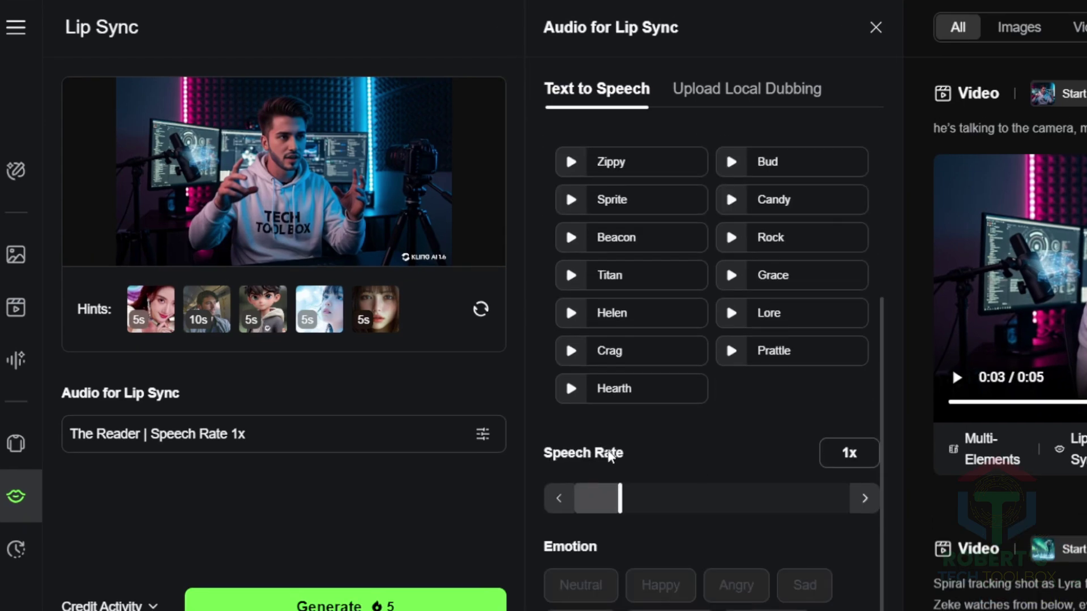
left_click(836, 485)
left_click(560, 502)
left_click(747, 88)
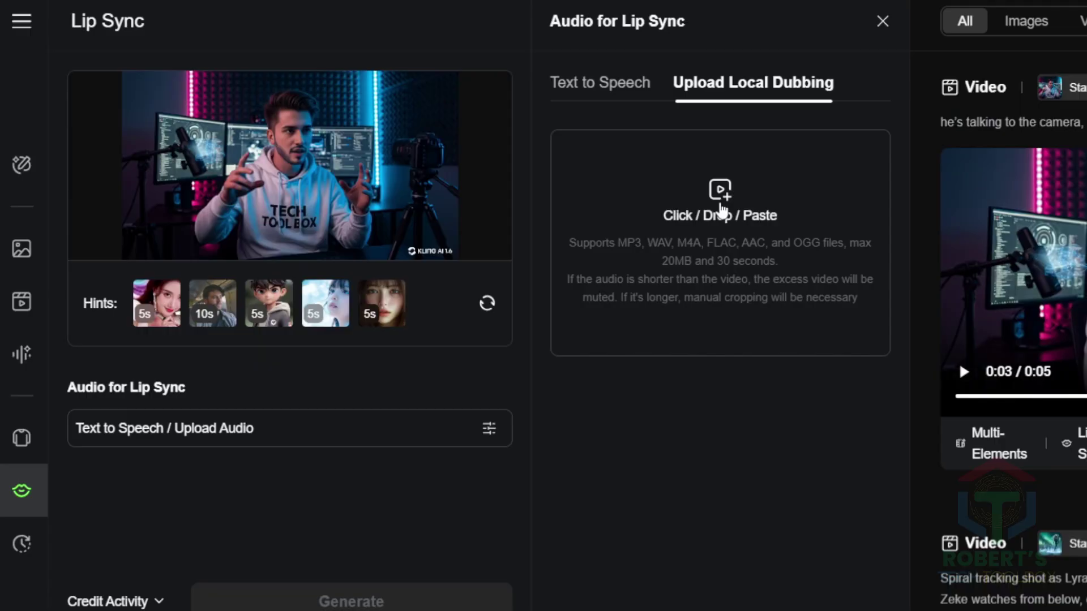
left_click(722, 212)
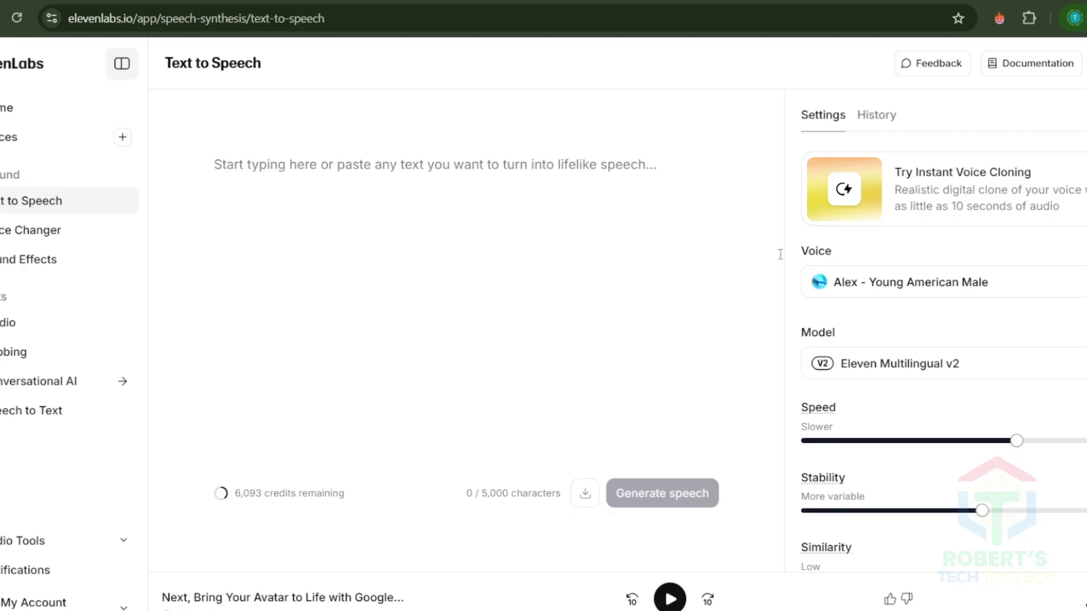
Generate speech from the pasted tutorial sentence with the Alex - Young American Male voice
type("After this tutorial, you'll know how to create a free talking avatar for your faceless YouTube, or Instagram channel.")
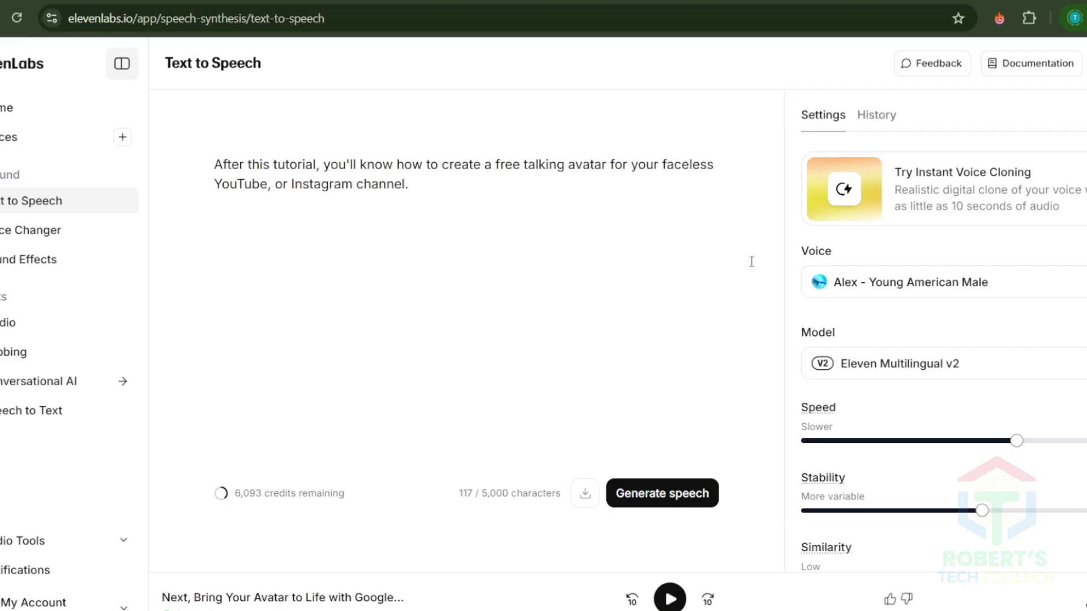
left_click(906, 282)
scroll(974, 413, "down", 3)
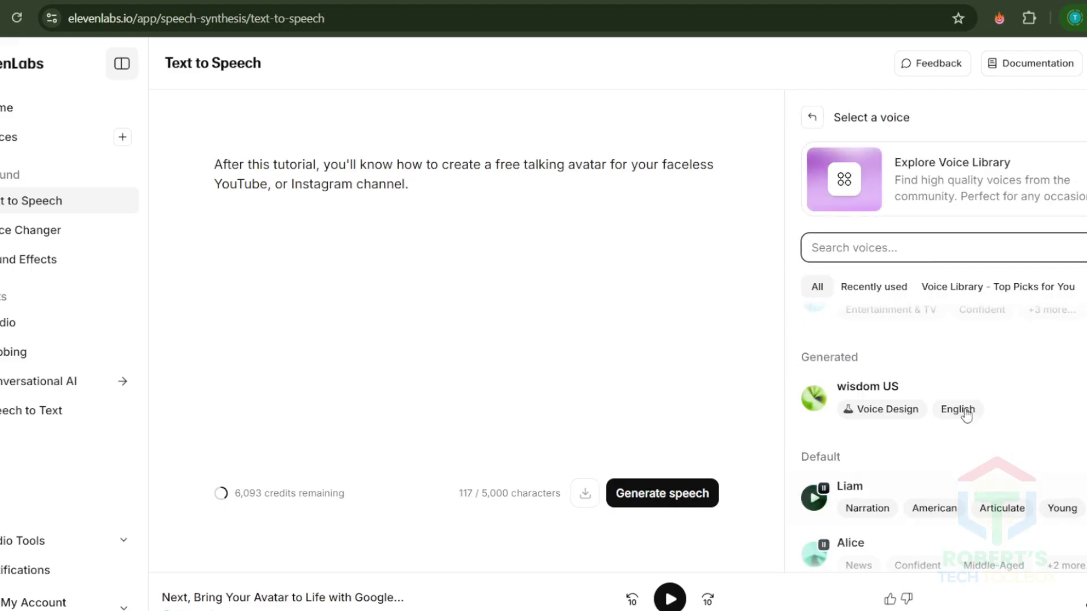
key("Escape")
left_click(663, 493)
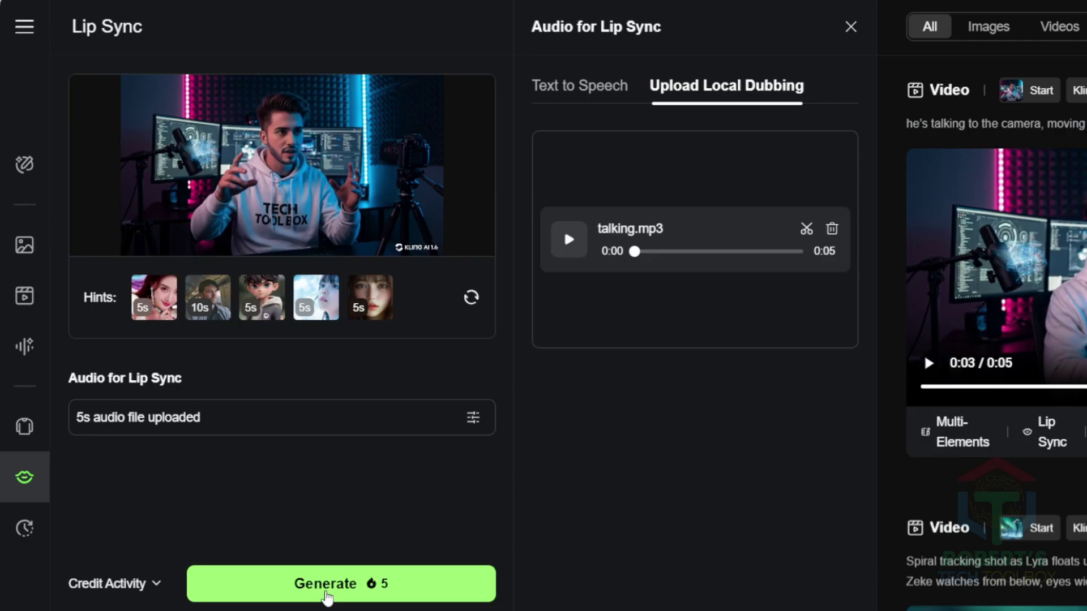
Generate the lip-synced clip in Kling AI using the uploaded 5-second talking.mp3 audio
left_click(325, 595)
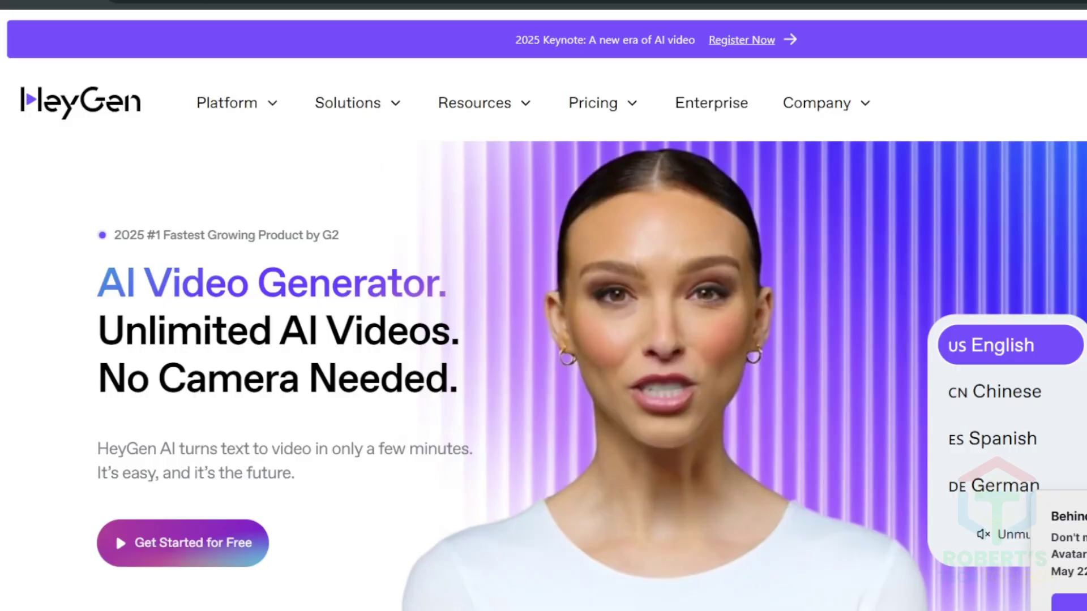
Scroll down the HeyGen homepage to look over its avatar features
scroll(466, 249, "down", 15)
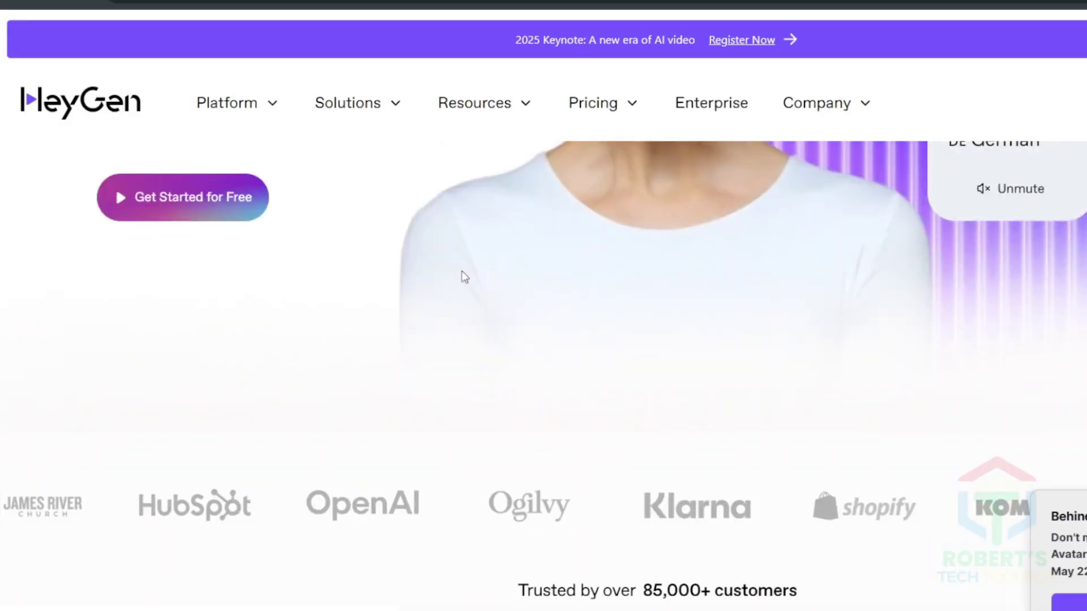
scroll(480, 271, "down", 15)
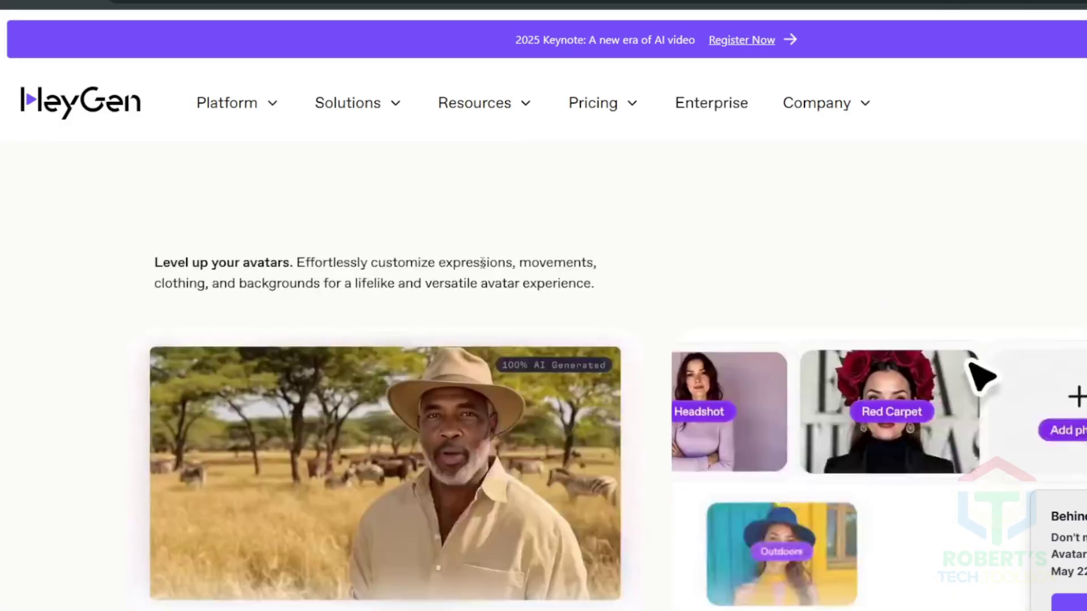
scroll(485, 265, "down", 15)
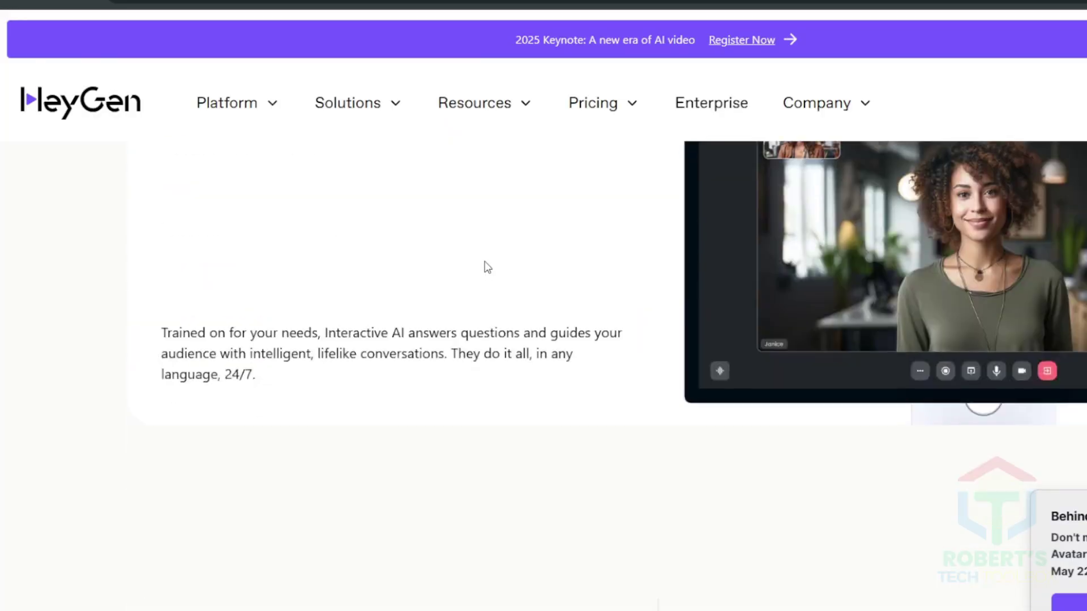
scroll(498, 266, "down", 12)
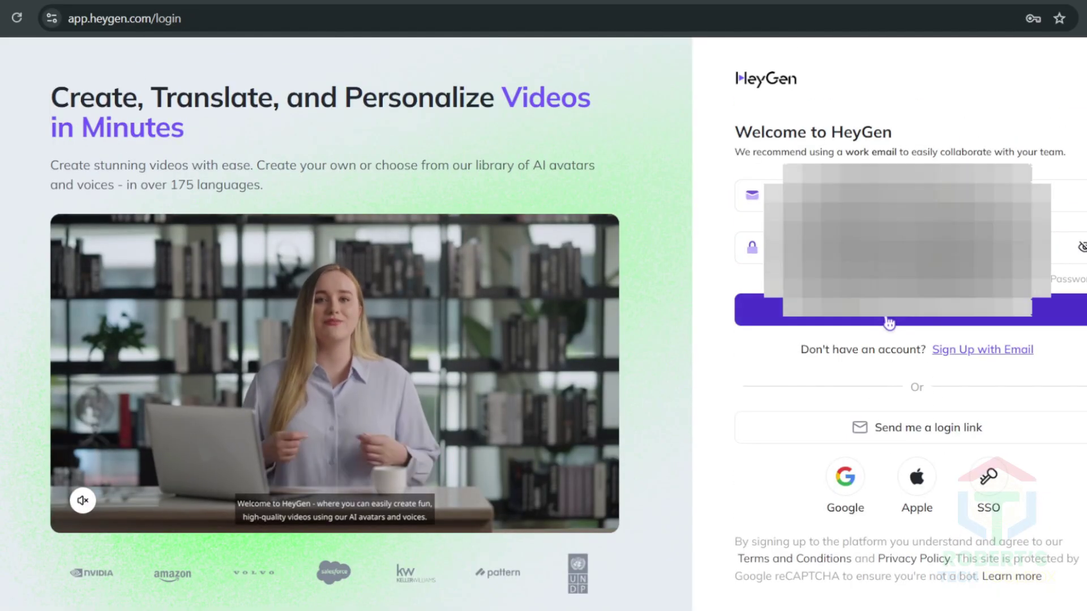
Sign in to HeyGen and open the Photo to Video with Avatar IV tool
left_click(889, 313)
scroll(1017, 312, "down", 2)
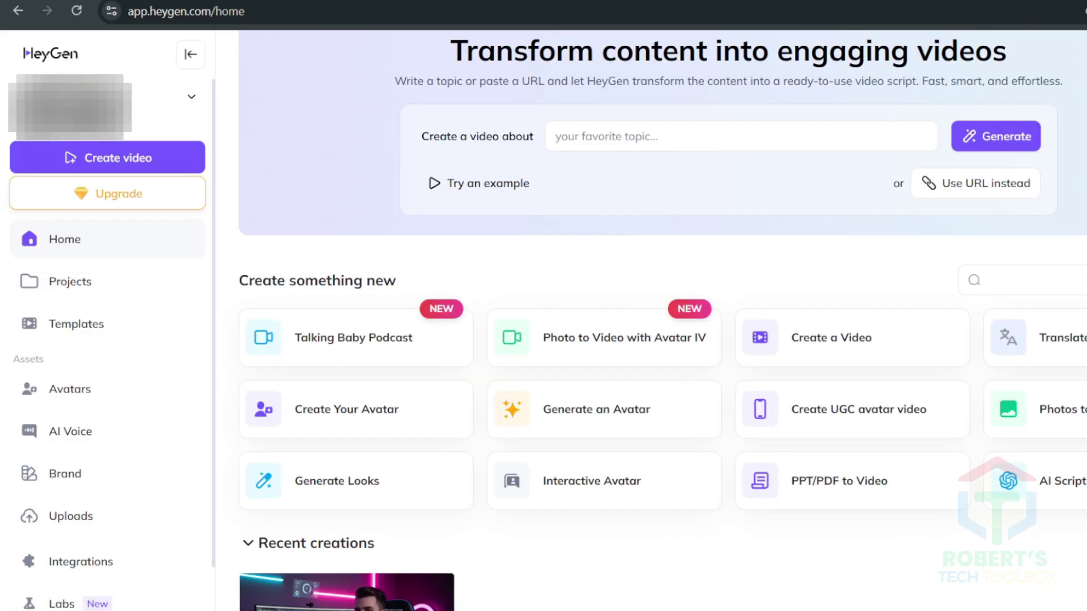
left_click(587, 339)
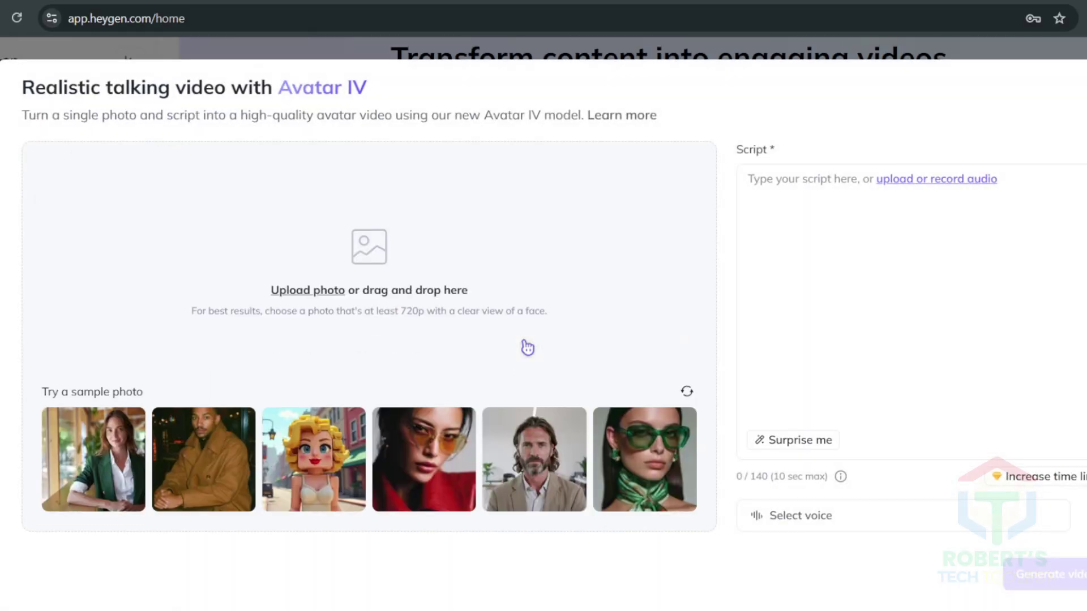
Upload the TECH TOOL BOX hoodie photo and paste the 131-character game-changer script
left_click(481, 182)
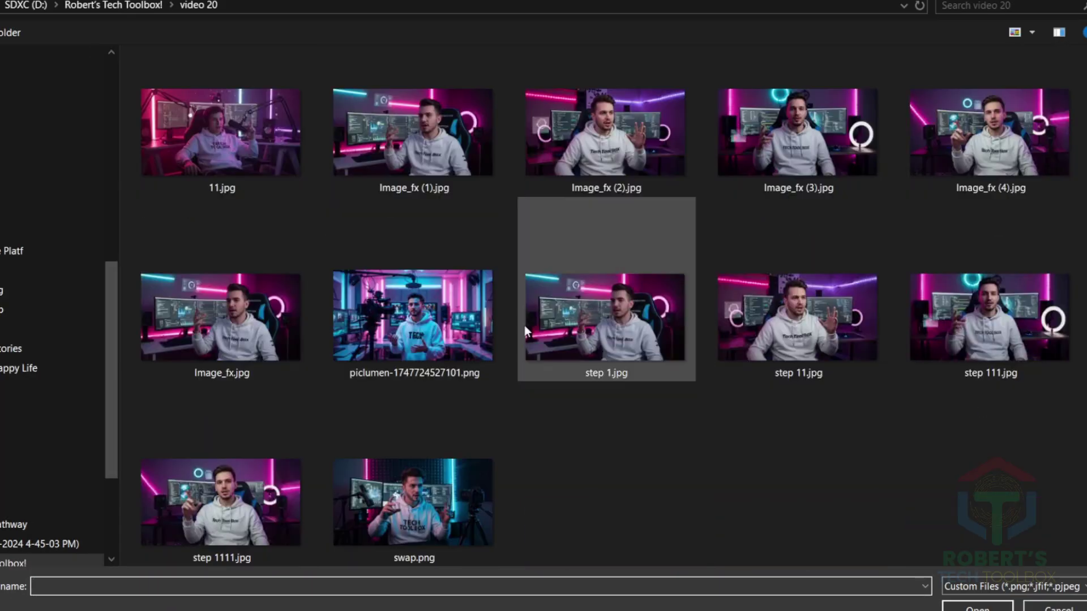
double_click(533, 317)
type("This brand-new tool is a total game-changer. With just one photo, you can create a talking avatar that is frighteningly realistic.")
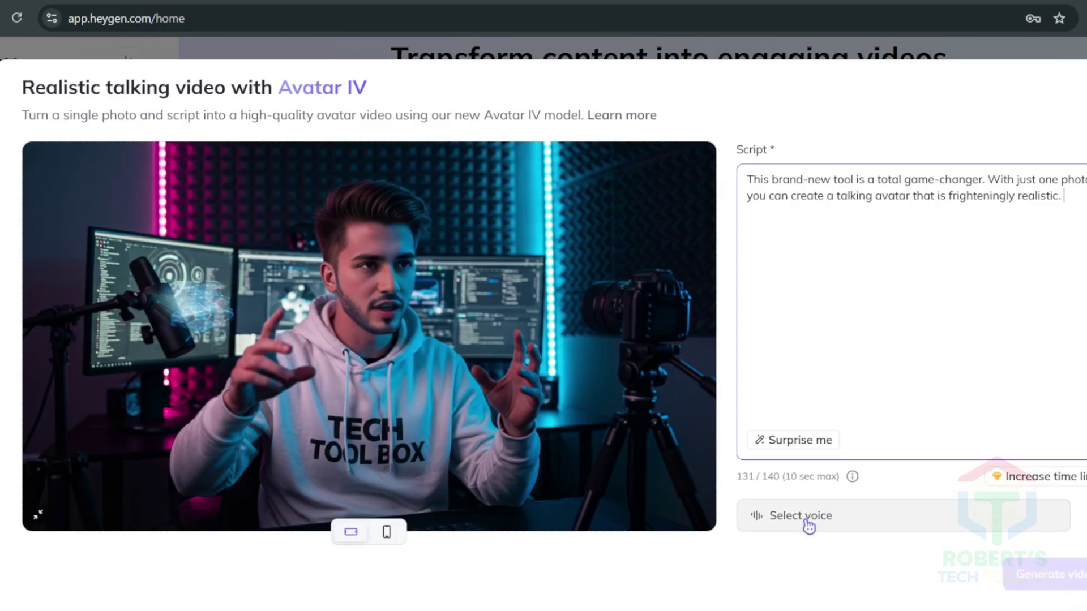
left_click(770, 515)
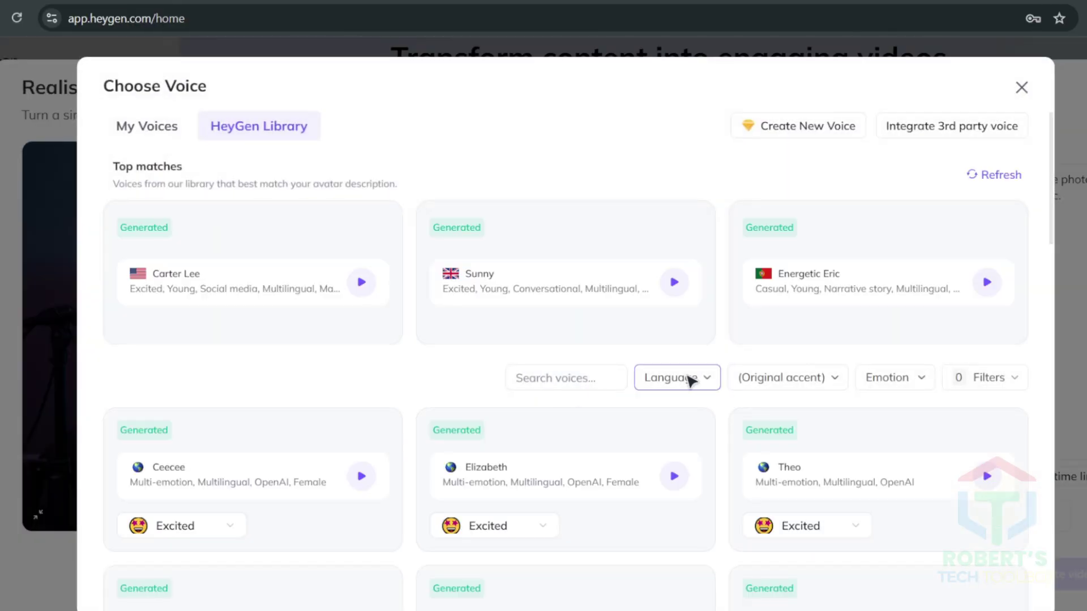
left_click(656, 378)
scroll(703, 455, "down", 20)
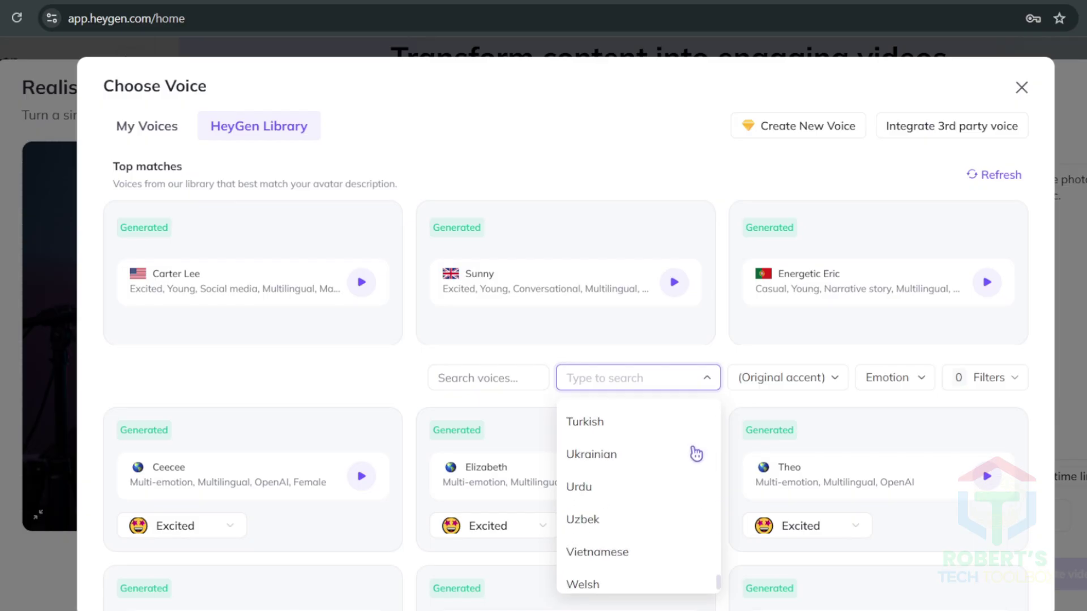
left_click(361, 285)
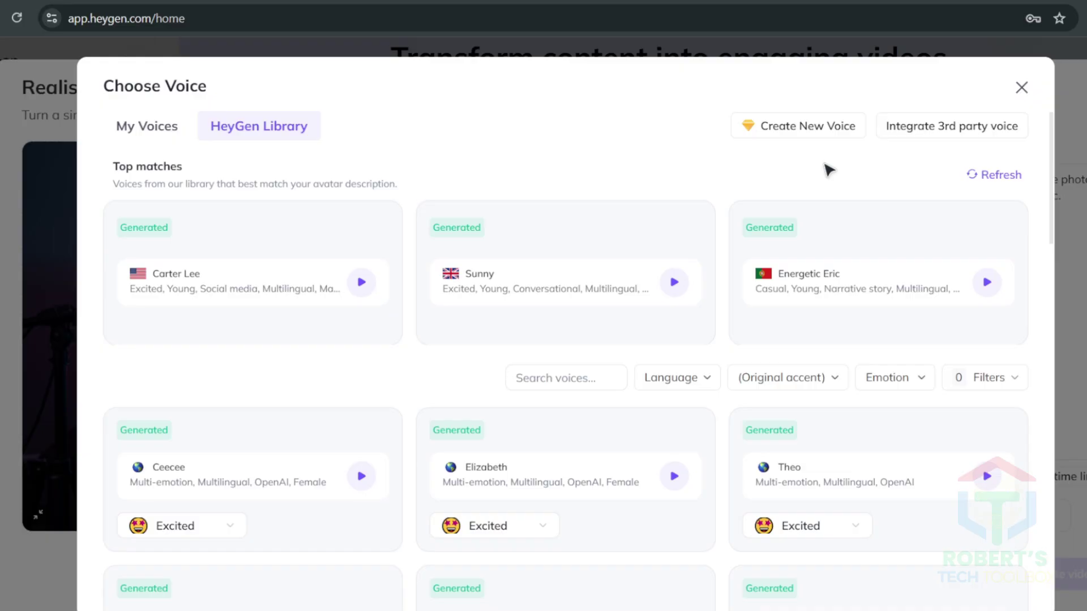
left_click(818, 133)
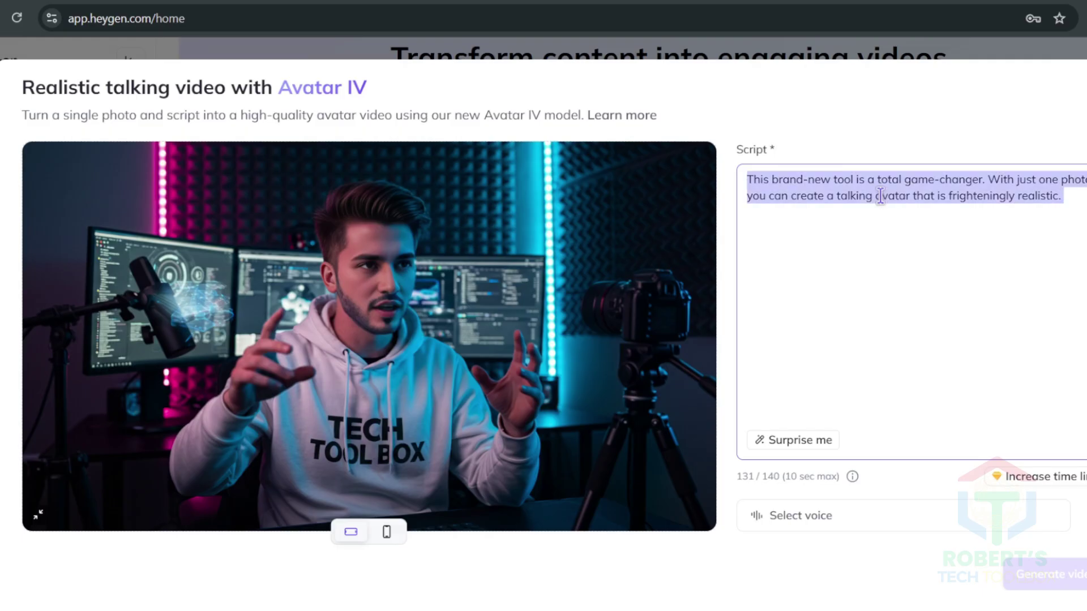
Try supplying audio from a file, cancel the picker, then switch to Record audio
left_click(934, 179)
left_click(553, 290)
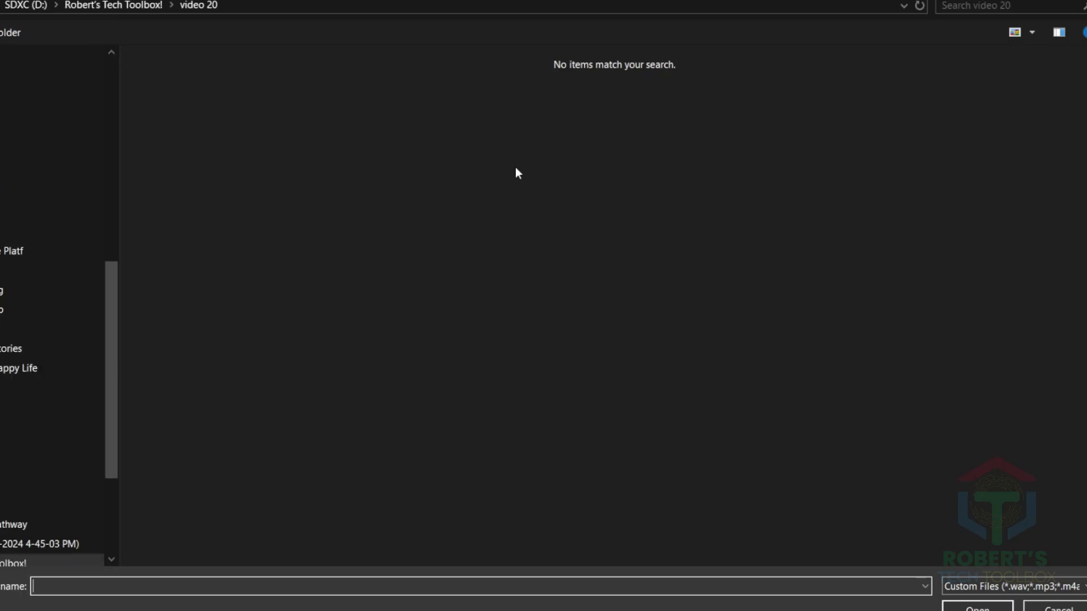
key("Escape")
left_click(370, 189)
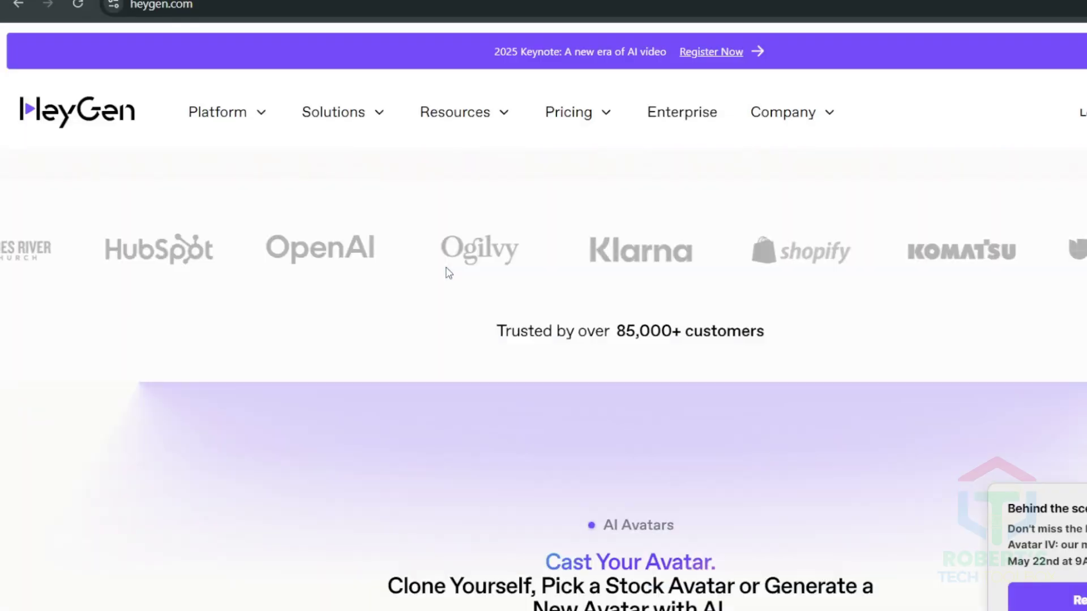
scroll(478, 277, "down", 10)
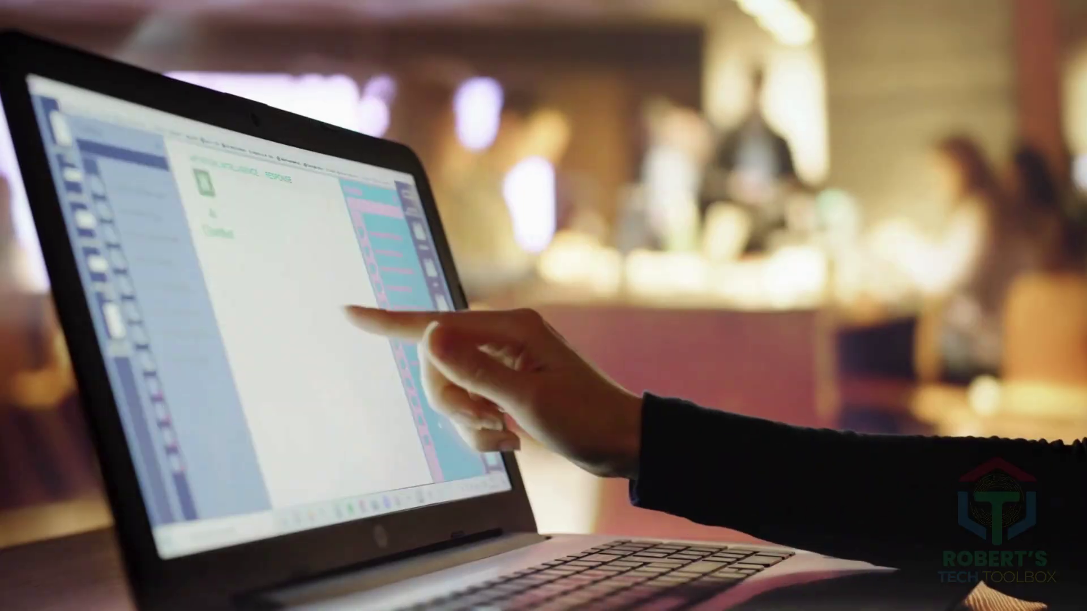